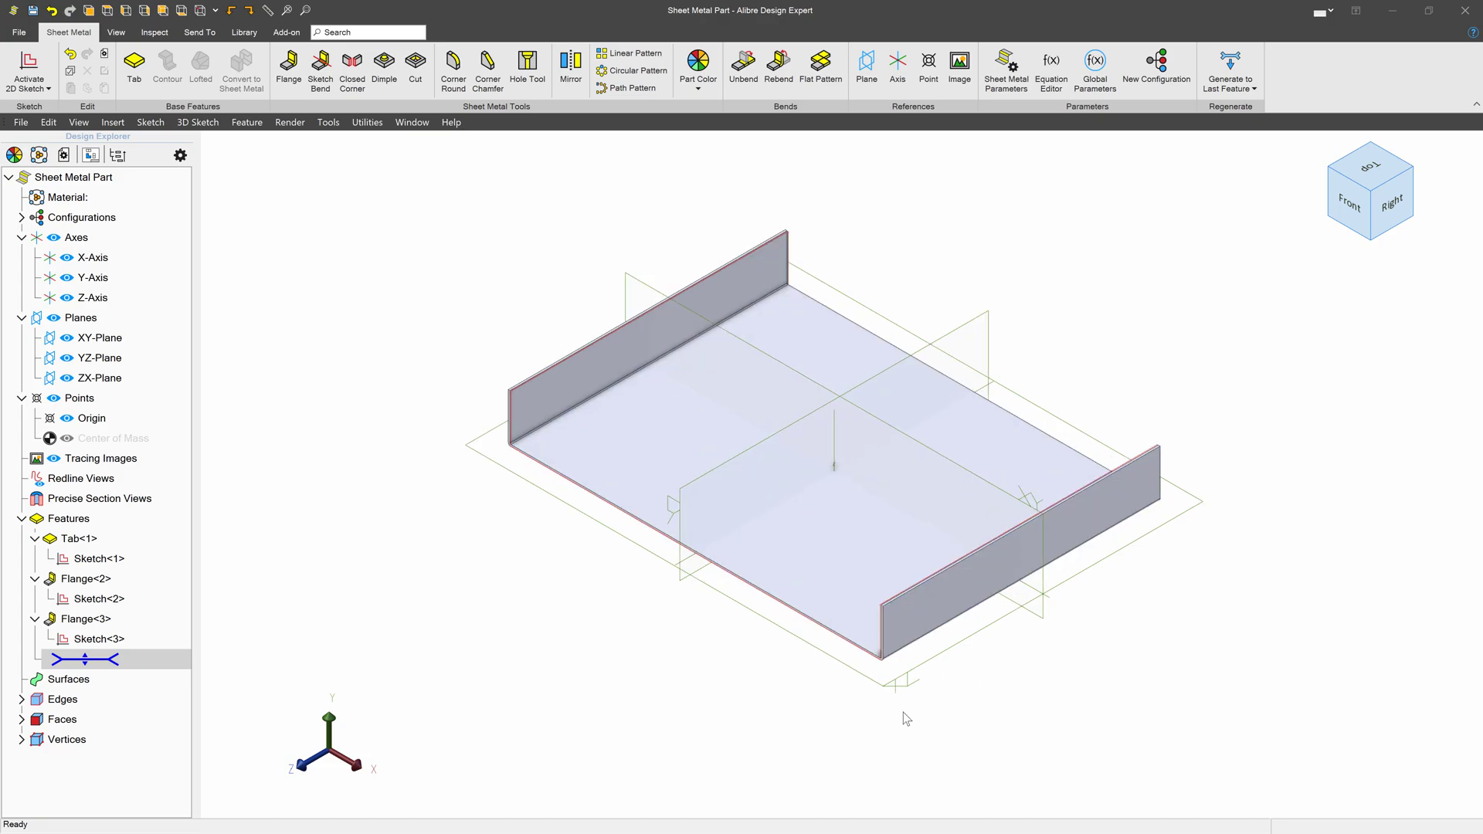
Create a .500-inch, 90° flange along the base's front edge and the adjoining vertical edge of the right side flange
scroll(902, 710, up, 3)
scroll(892, 653, up, 2)
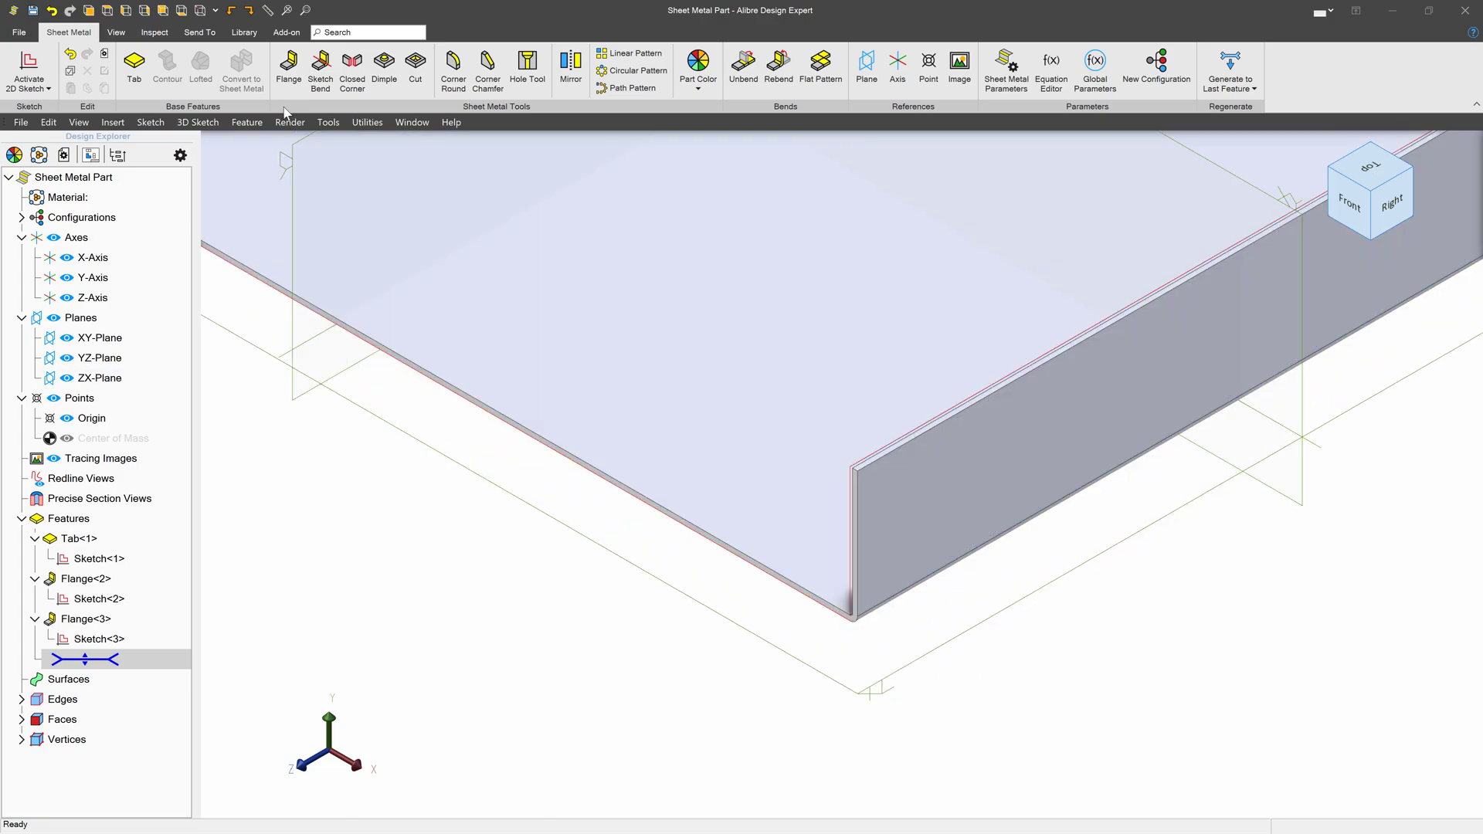
click(290, 67)
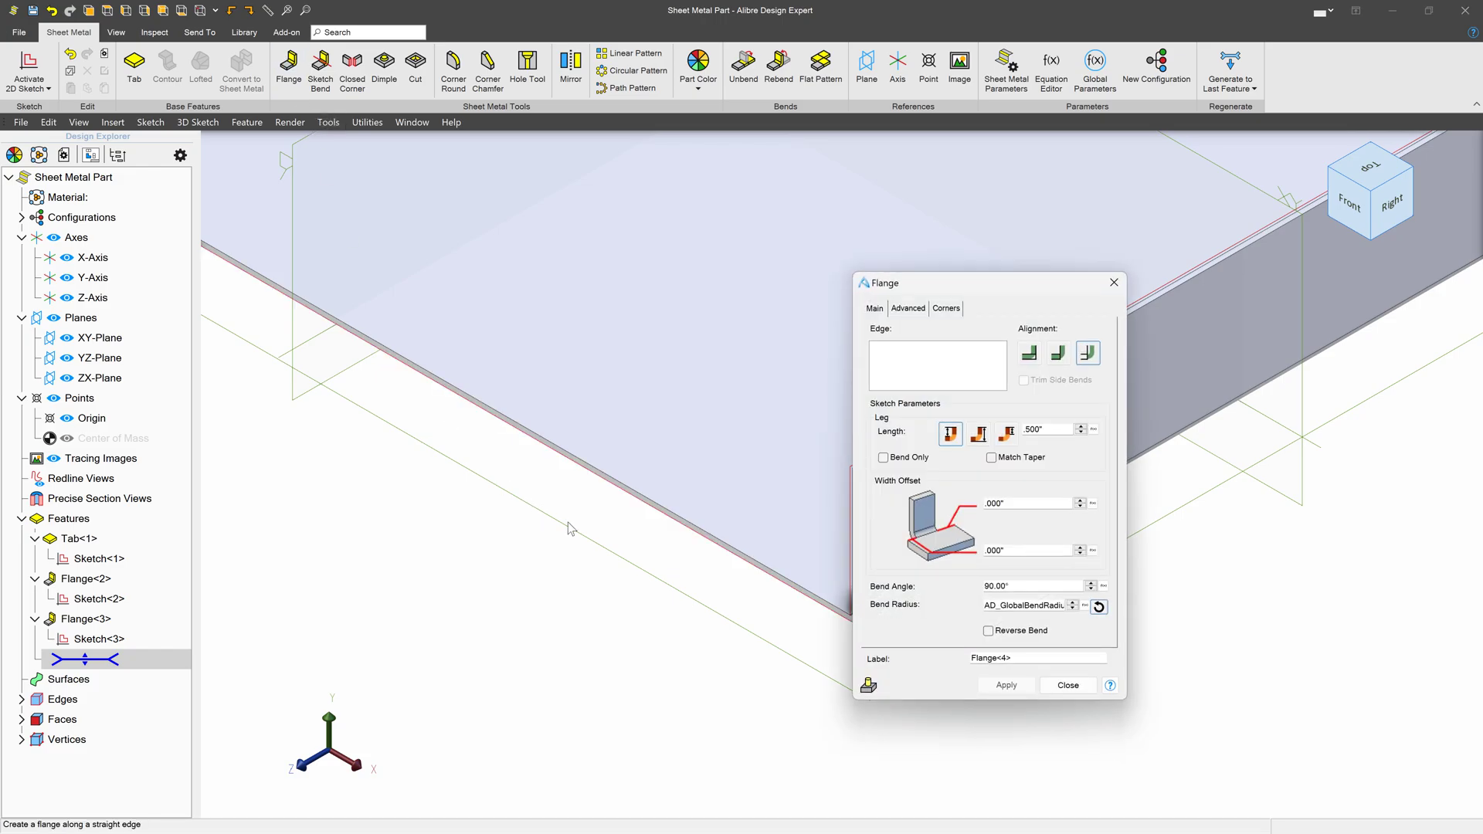
click(661, 516)
scroll(462, 578, down, 2)
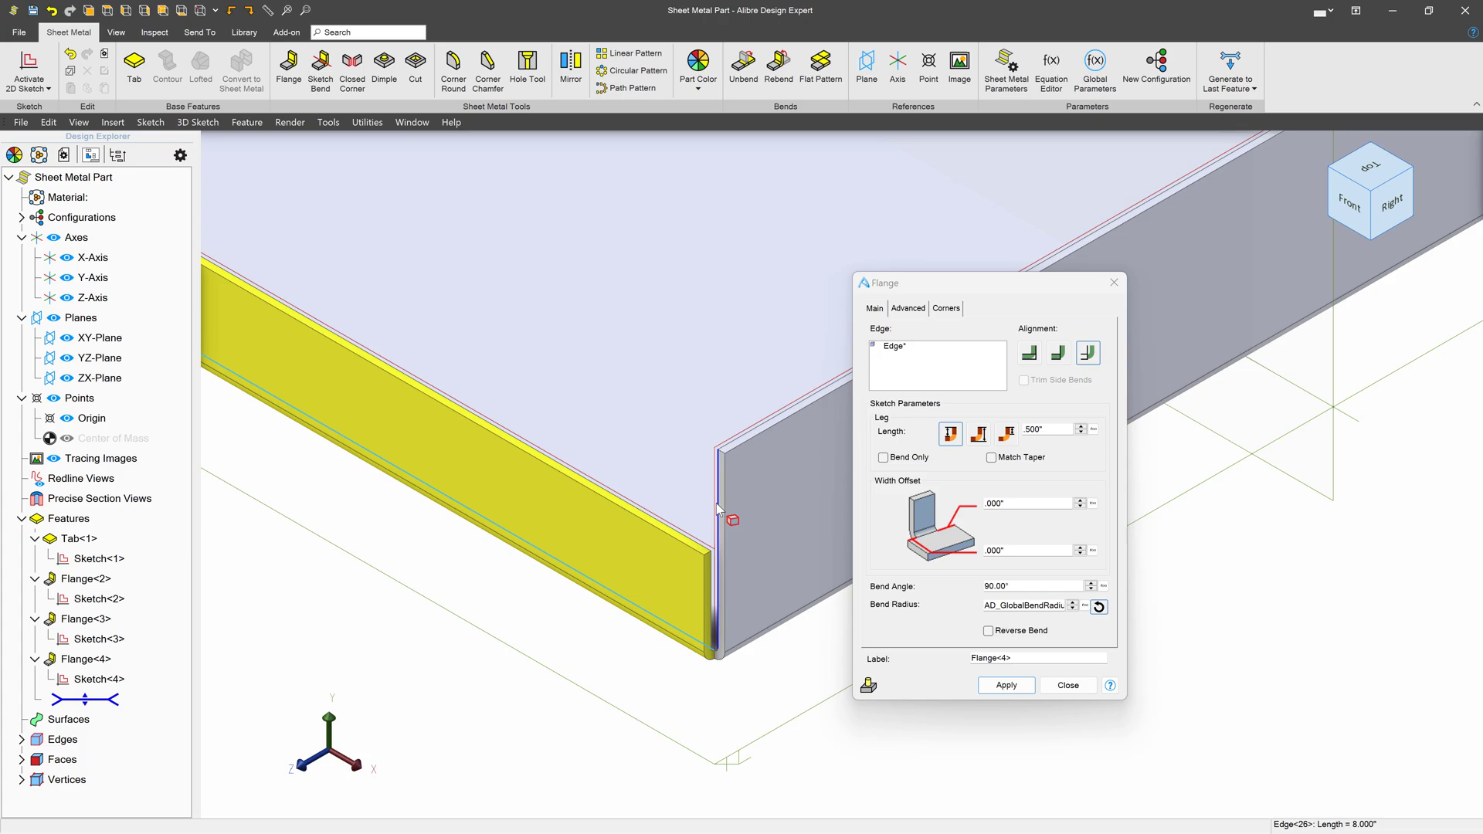
click(716, 512)
scroll(531, 506, up, 3)
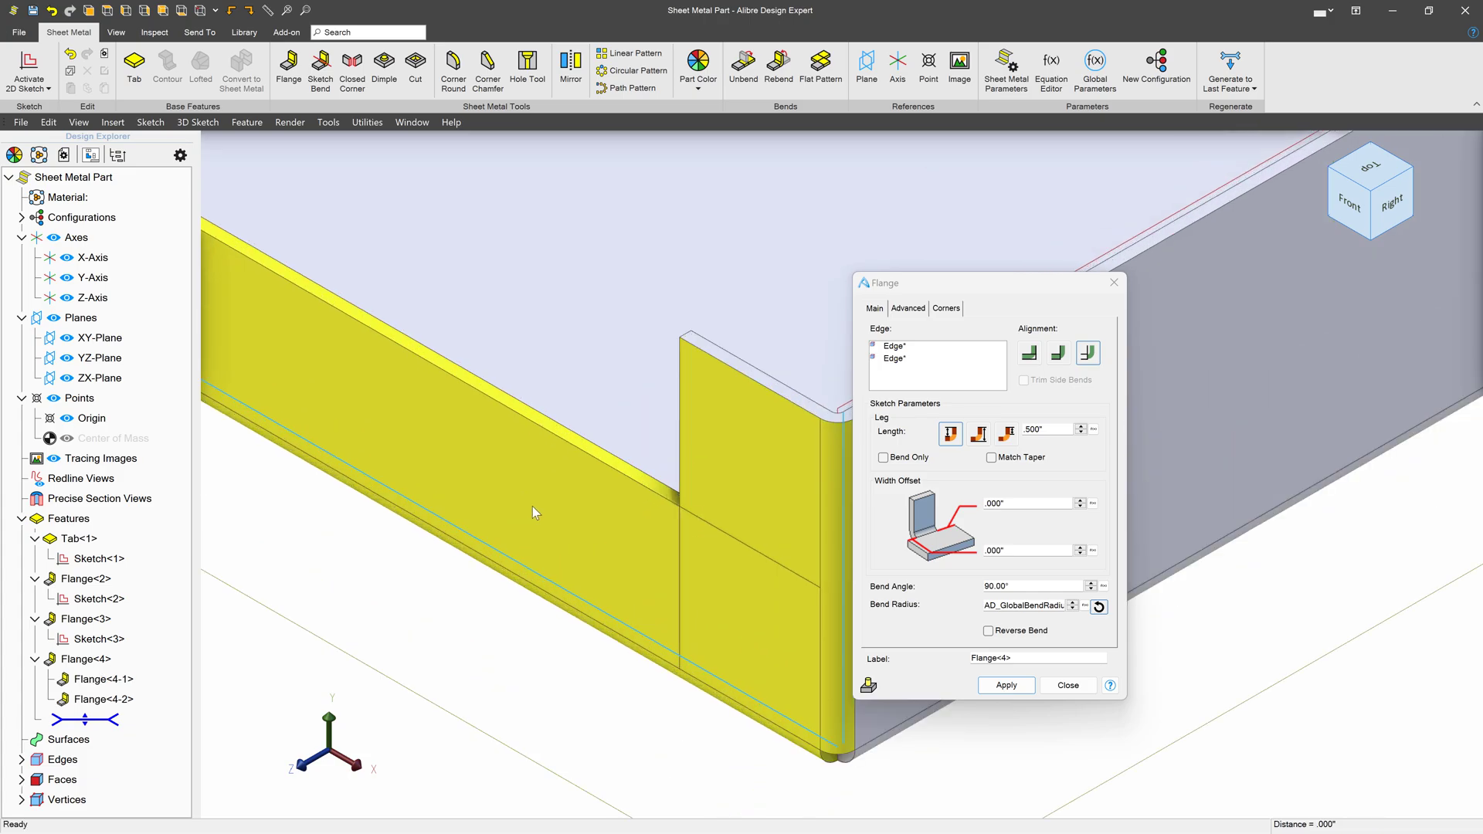
scroll(514, 537, down, 3)
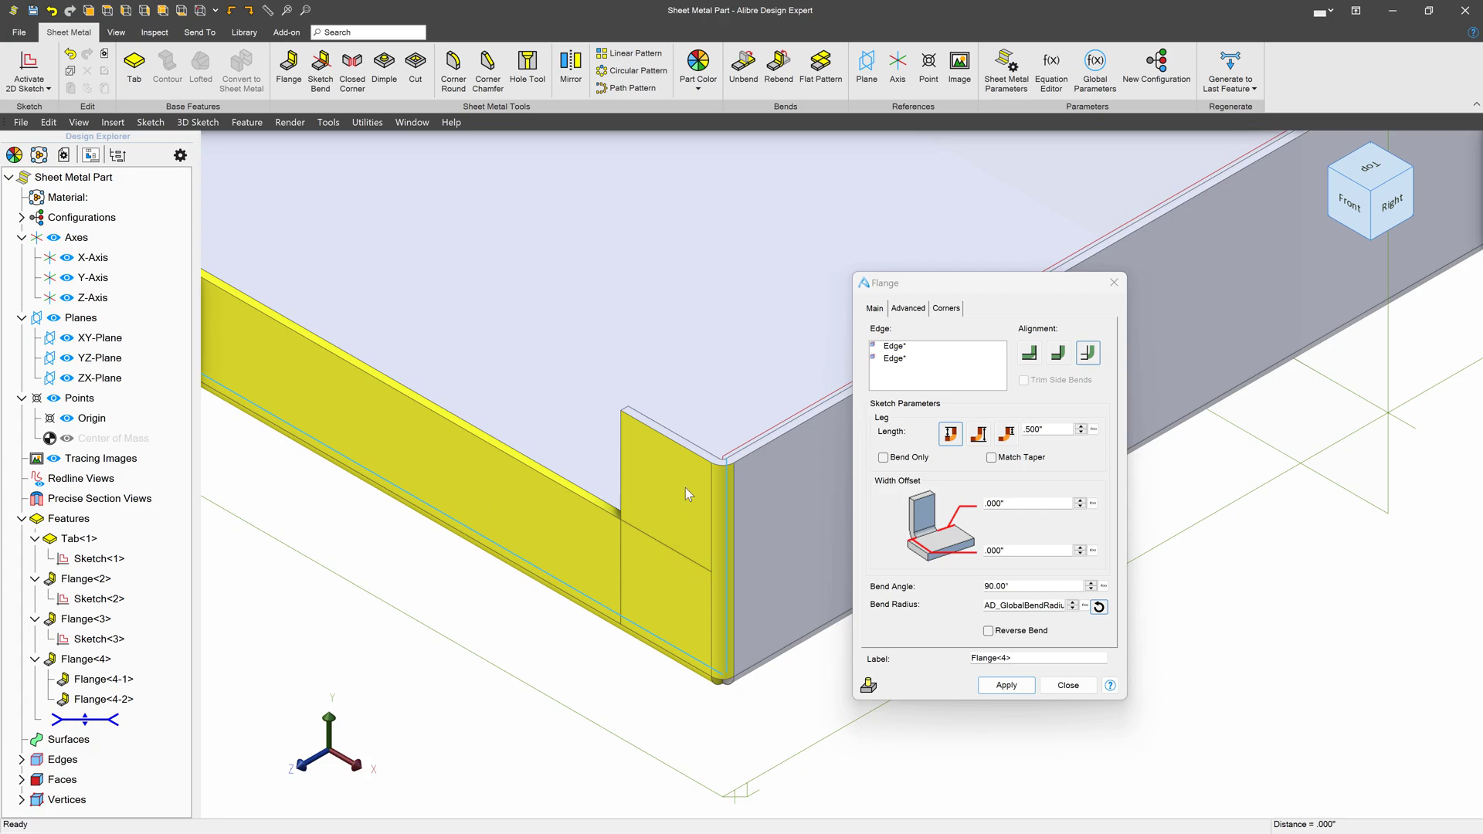
click(1006, 685)
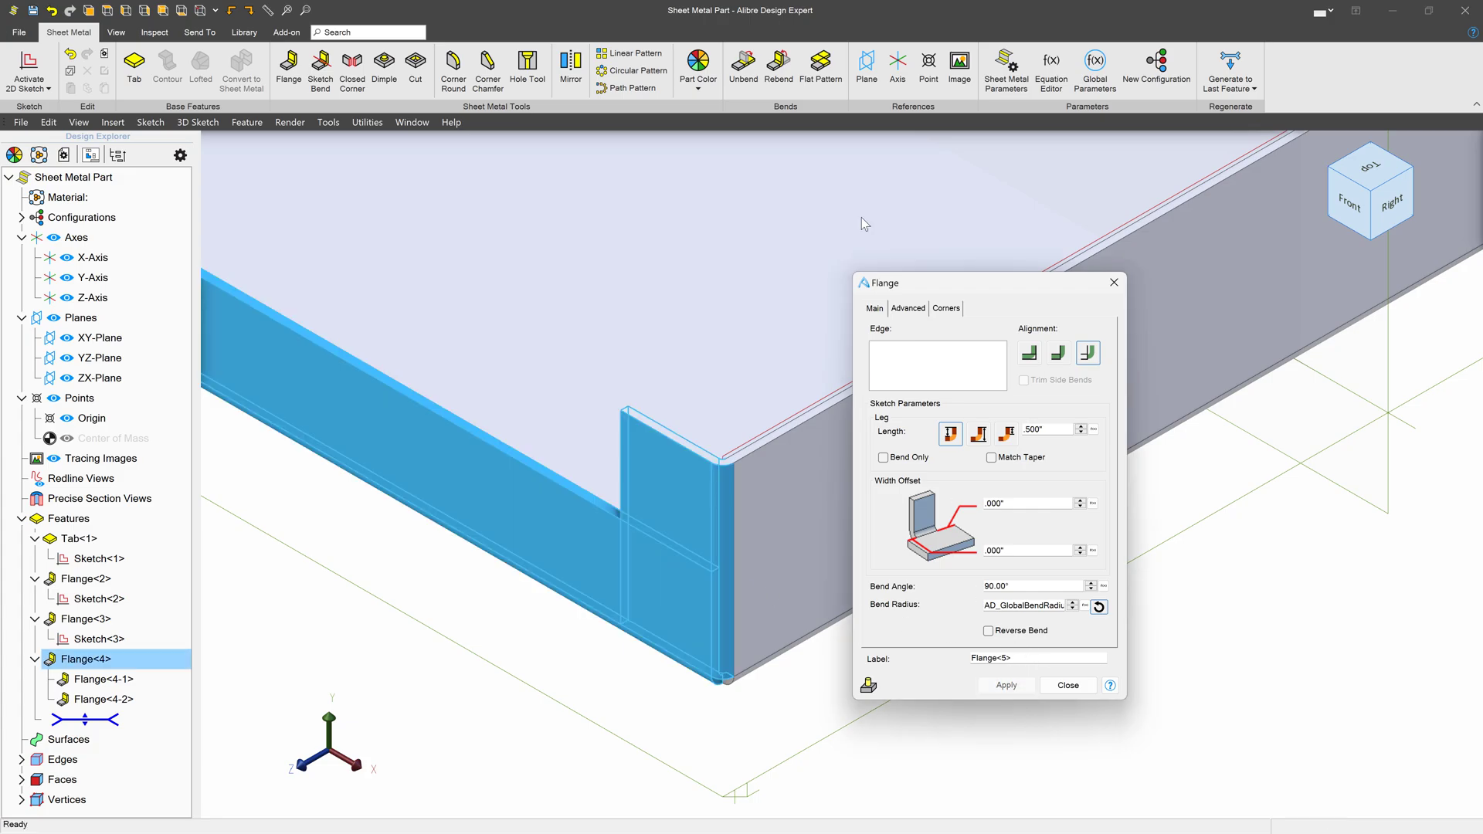
Unfold the part into its flat pattern to check the two new flanges' overlap, and fold it back to inspect the corner
click(821, 66)
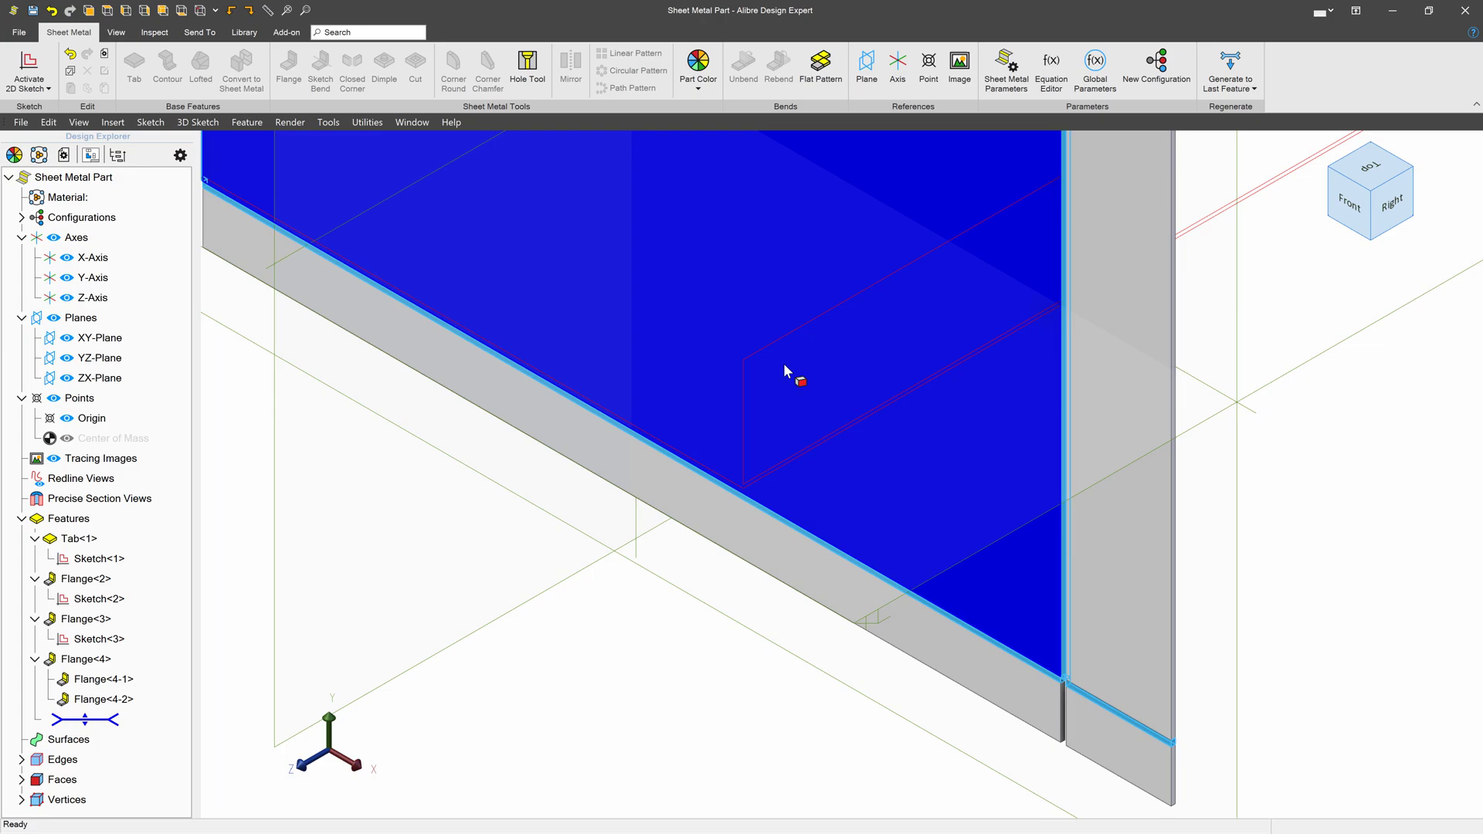
click(820, 65)
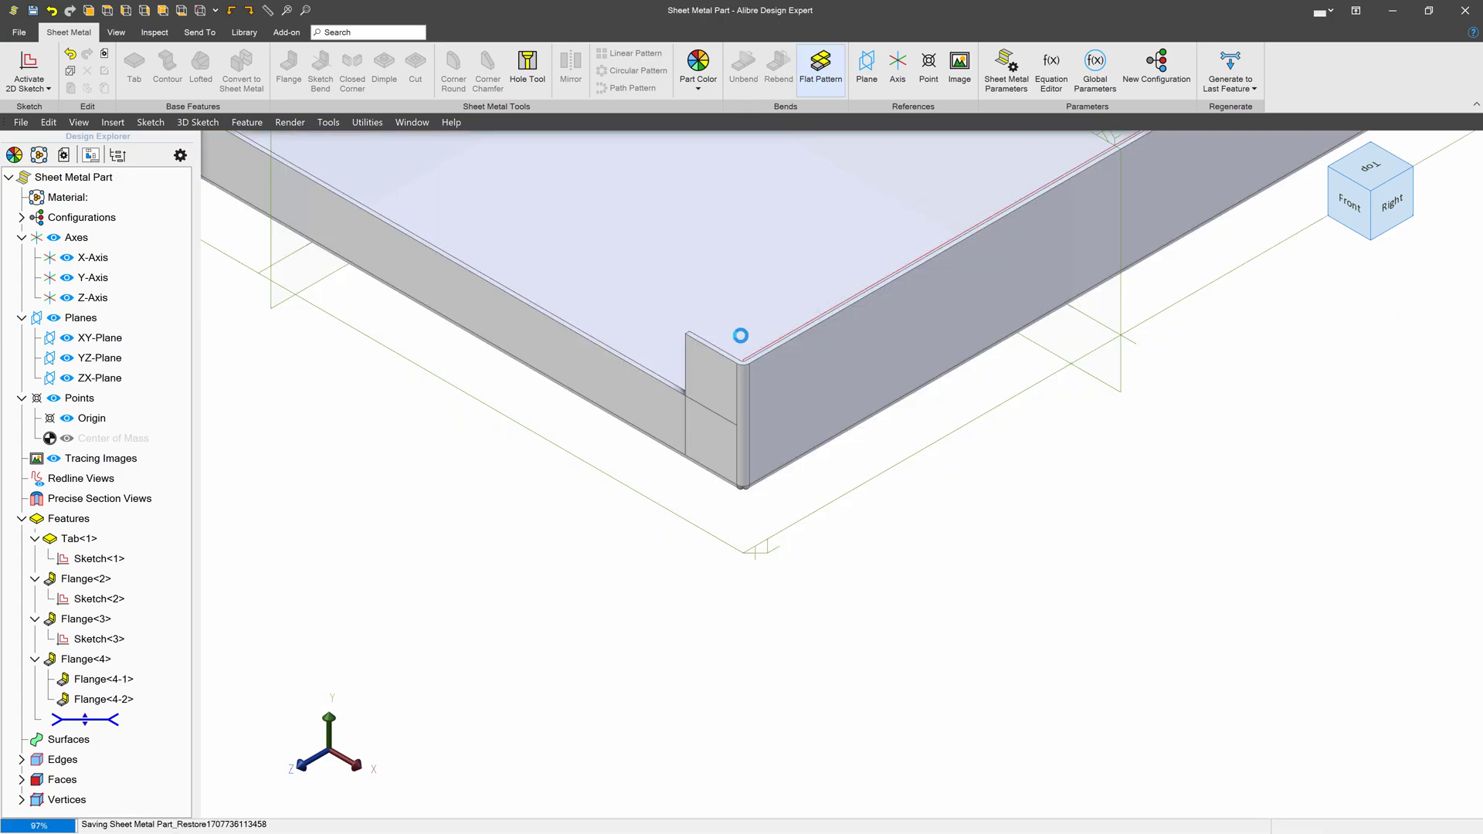
scroll(721, 420, up, 3)
middle_drag(596, 353, 896, 471)
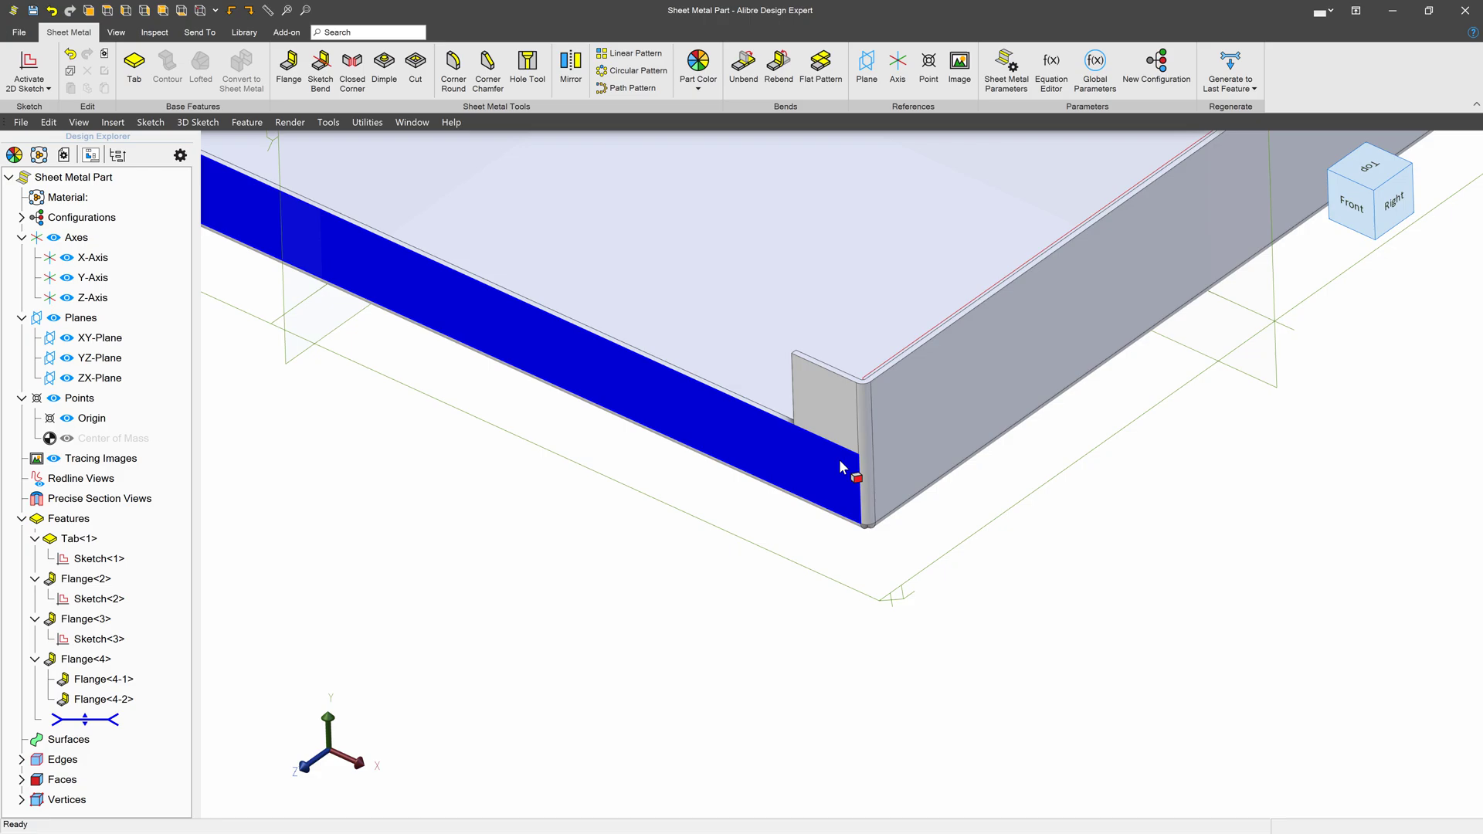
scroll(847, 438, up, 2)
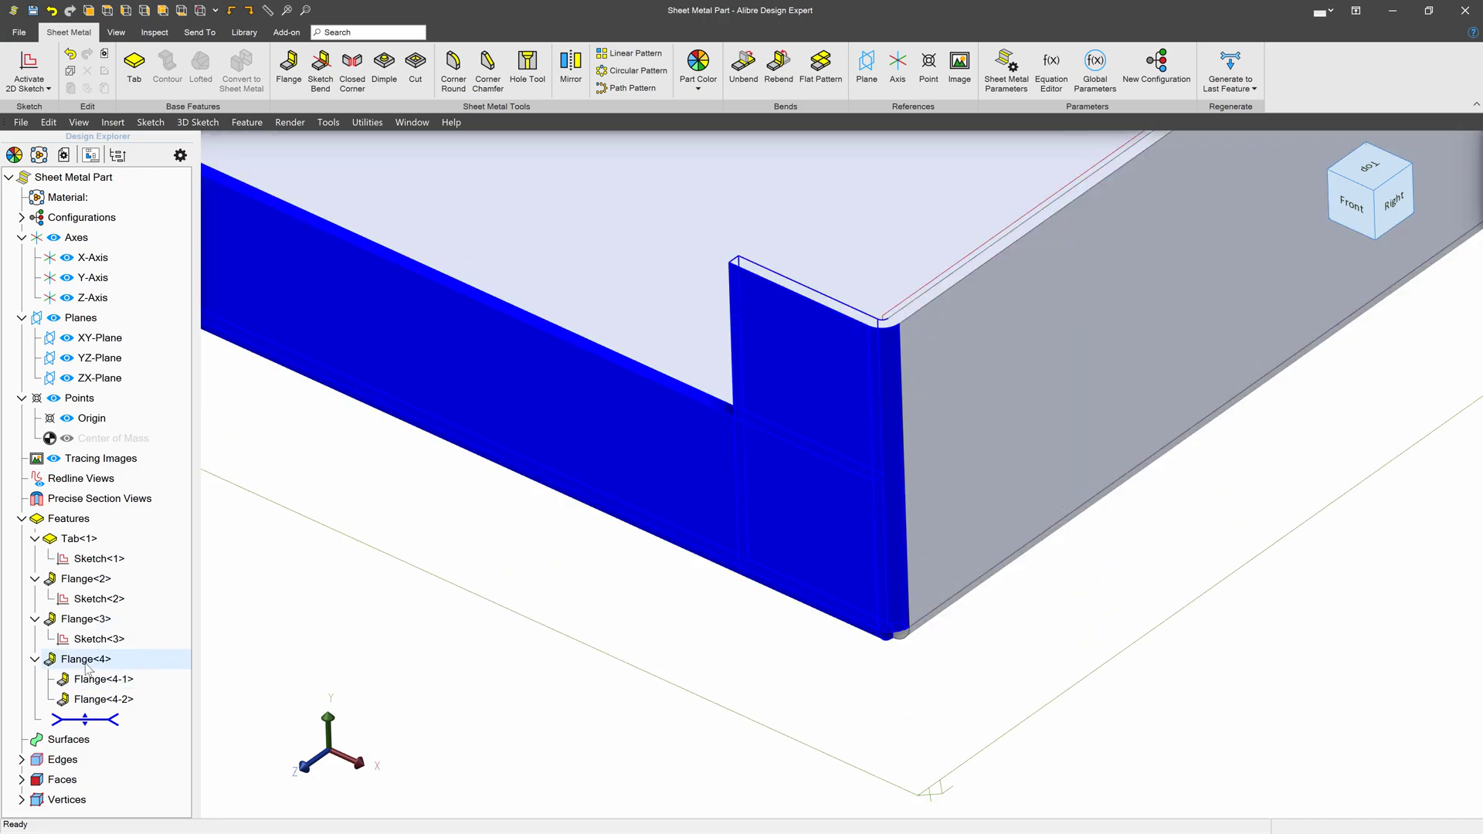
Edit the two-edge flange and enable the Miter option for its corner
right_click(81, 661)
click(112, 669)
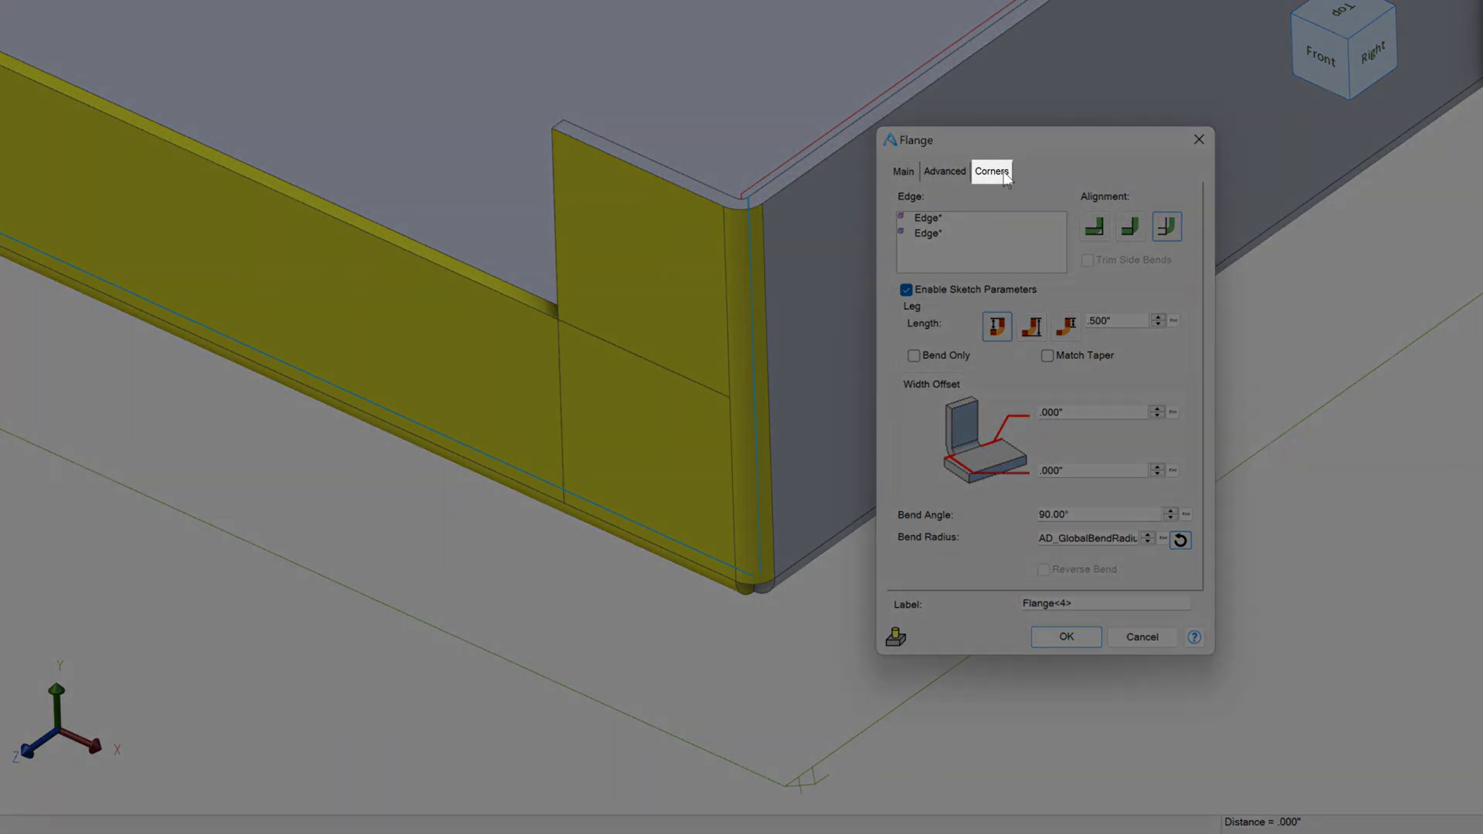
click(994, 172)
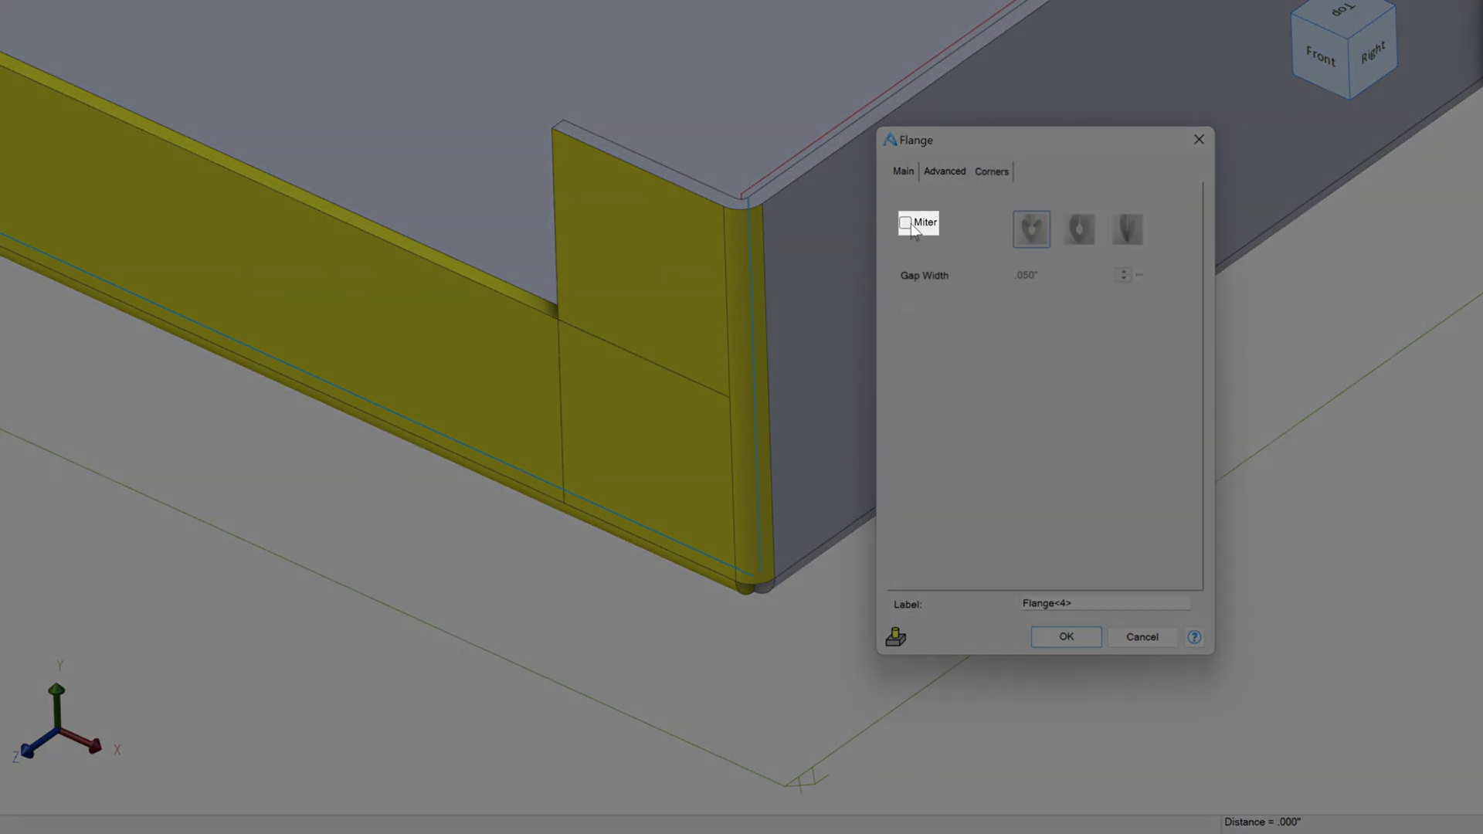
click(908, 224)
shift+middle_drag(732, 368, 604, 483)
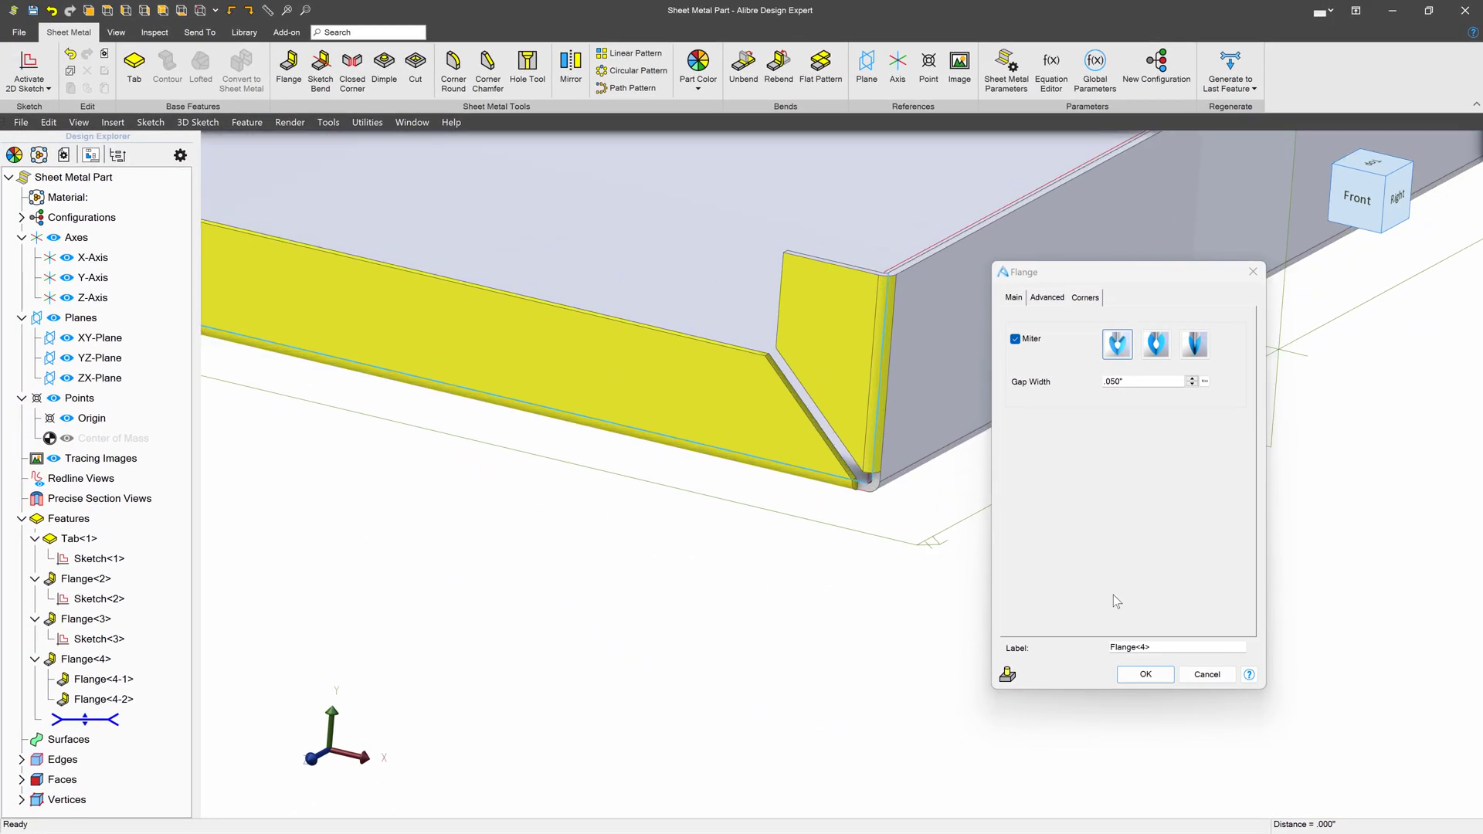
click(1146, 675)
Examine the mitered corner in the flat pattern and return the part to its folded state
scroll(855, 416, up, 5)
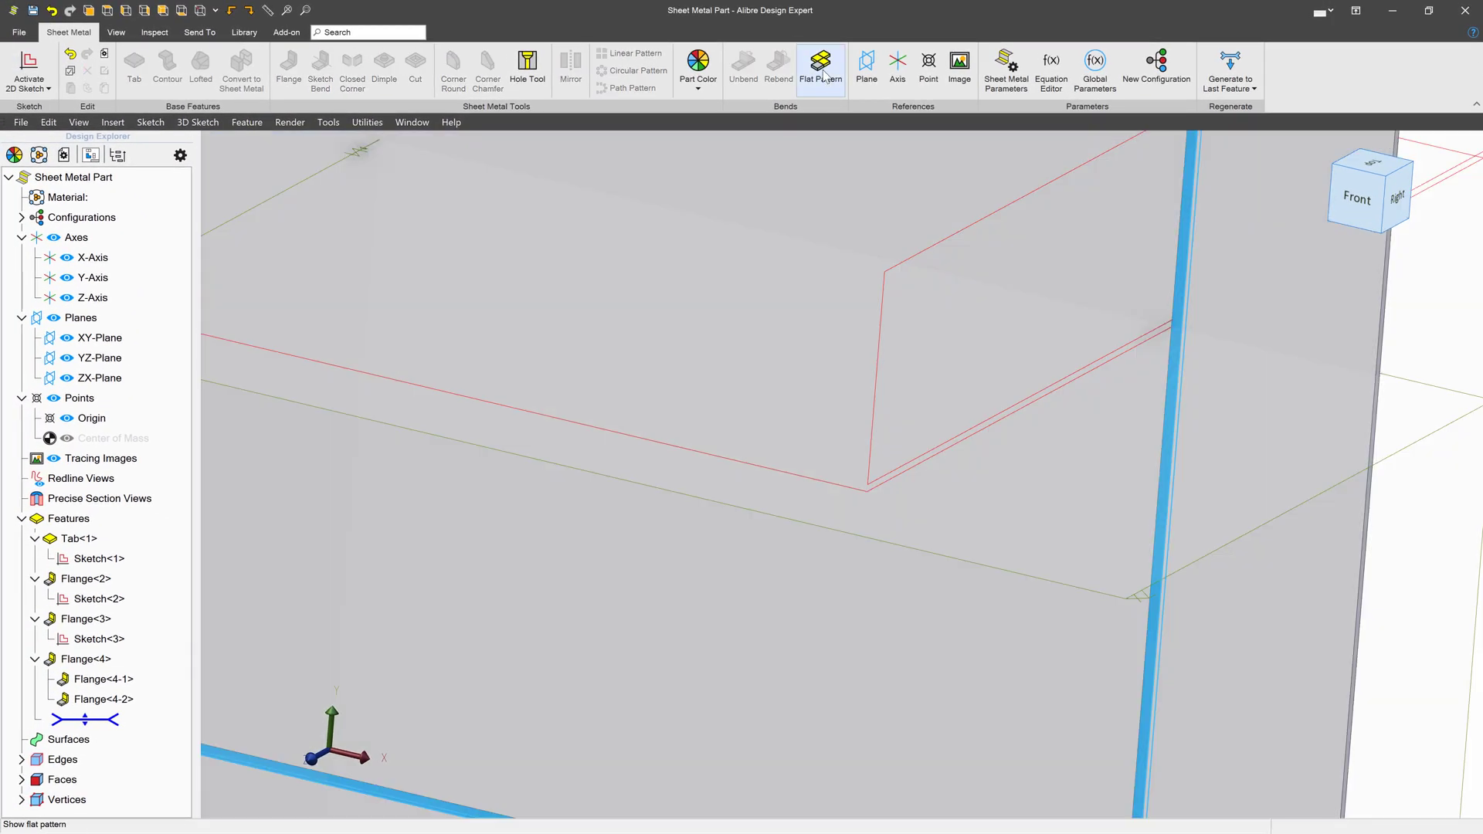
scroll(854, 415, down, 5)
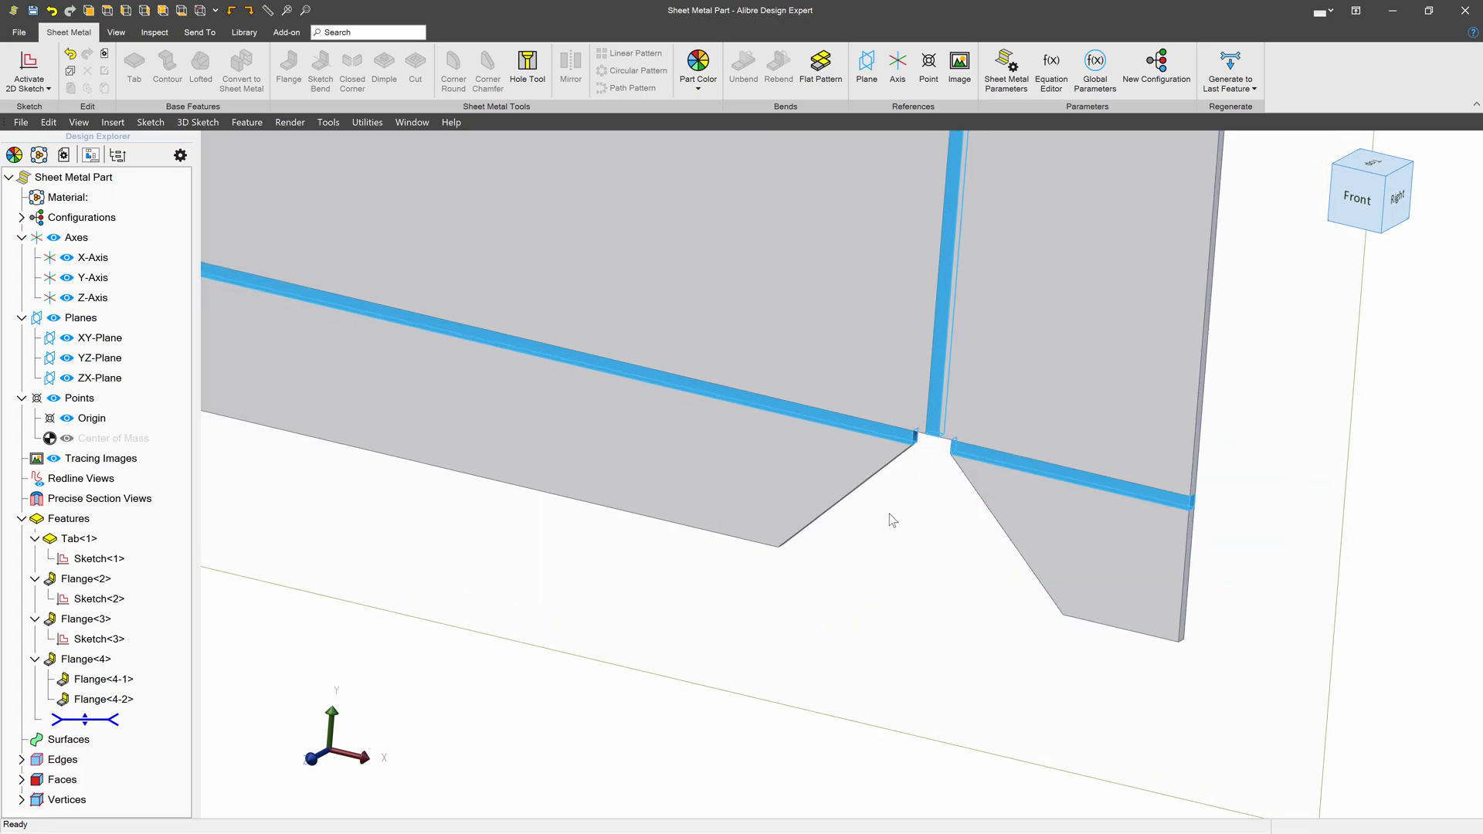
right_click(93, 660)
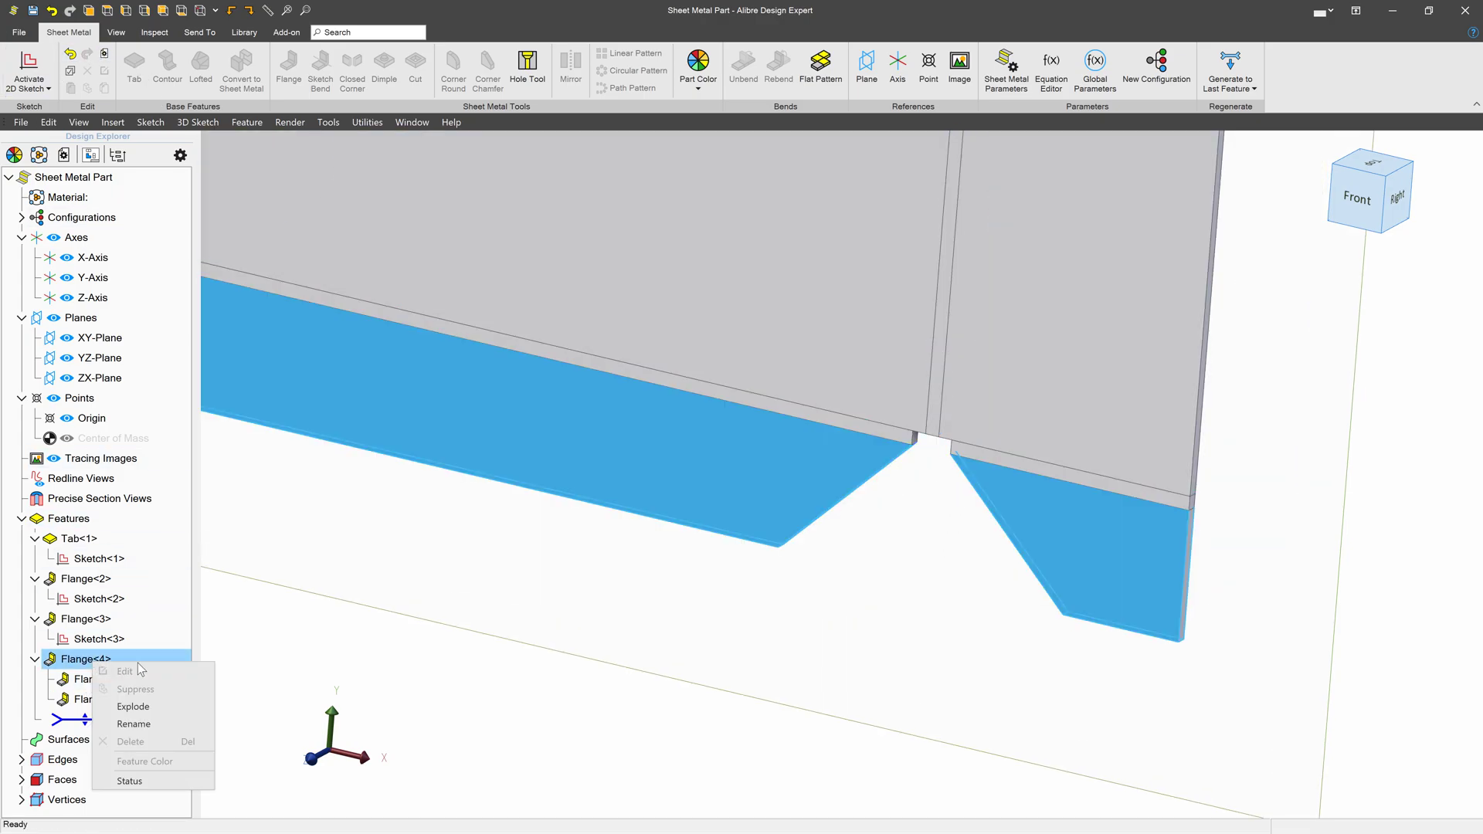
click(258, 647)
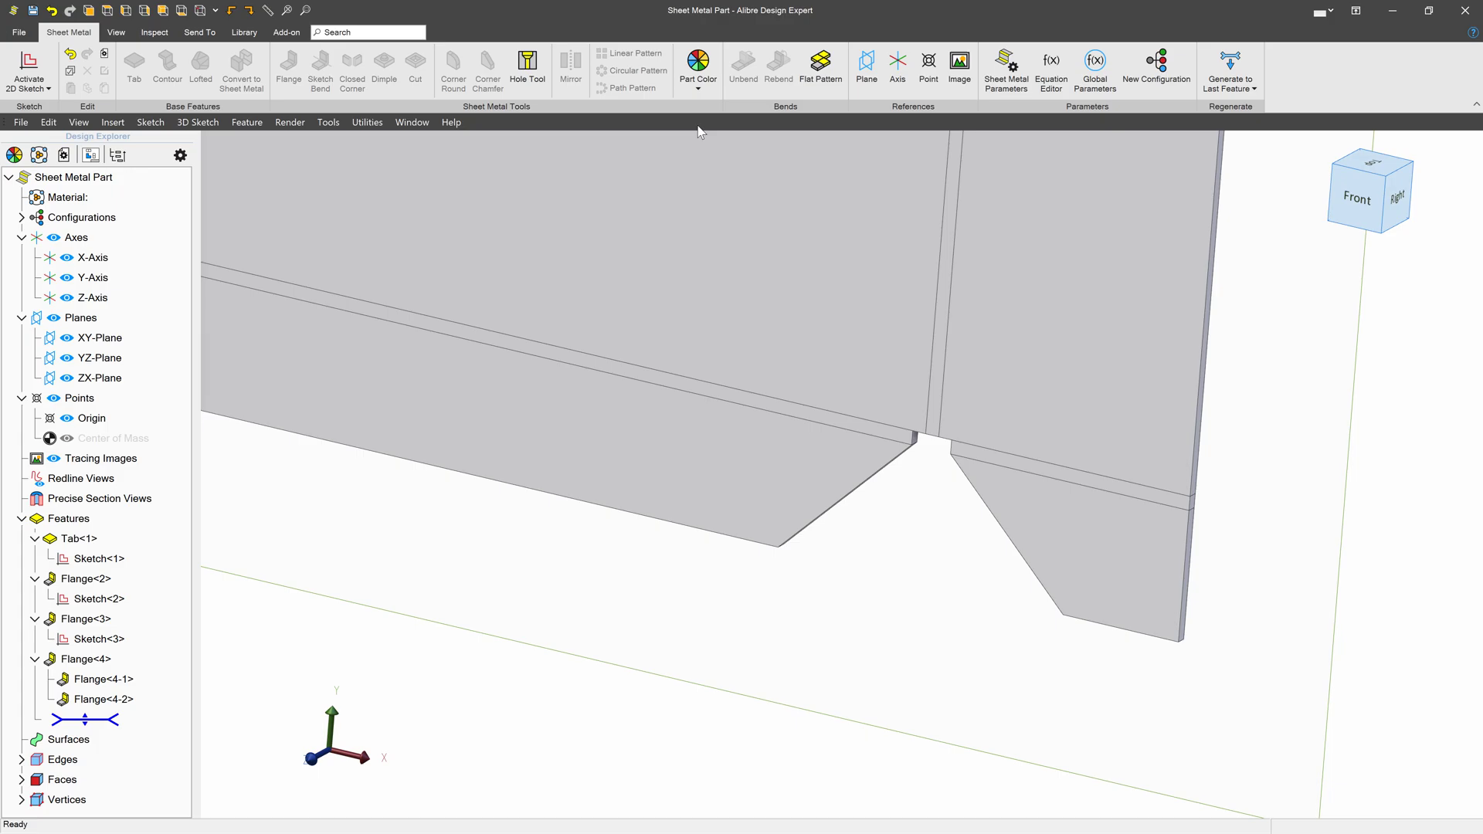
click(828, 77)
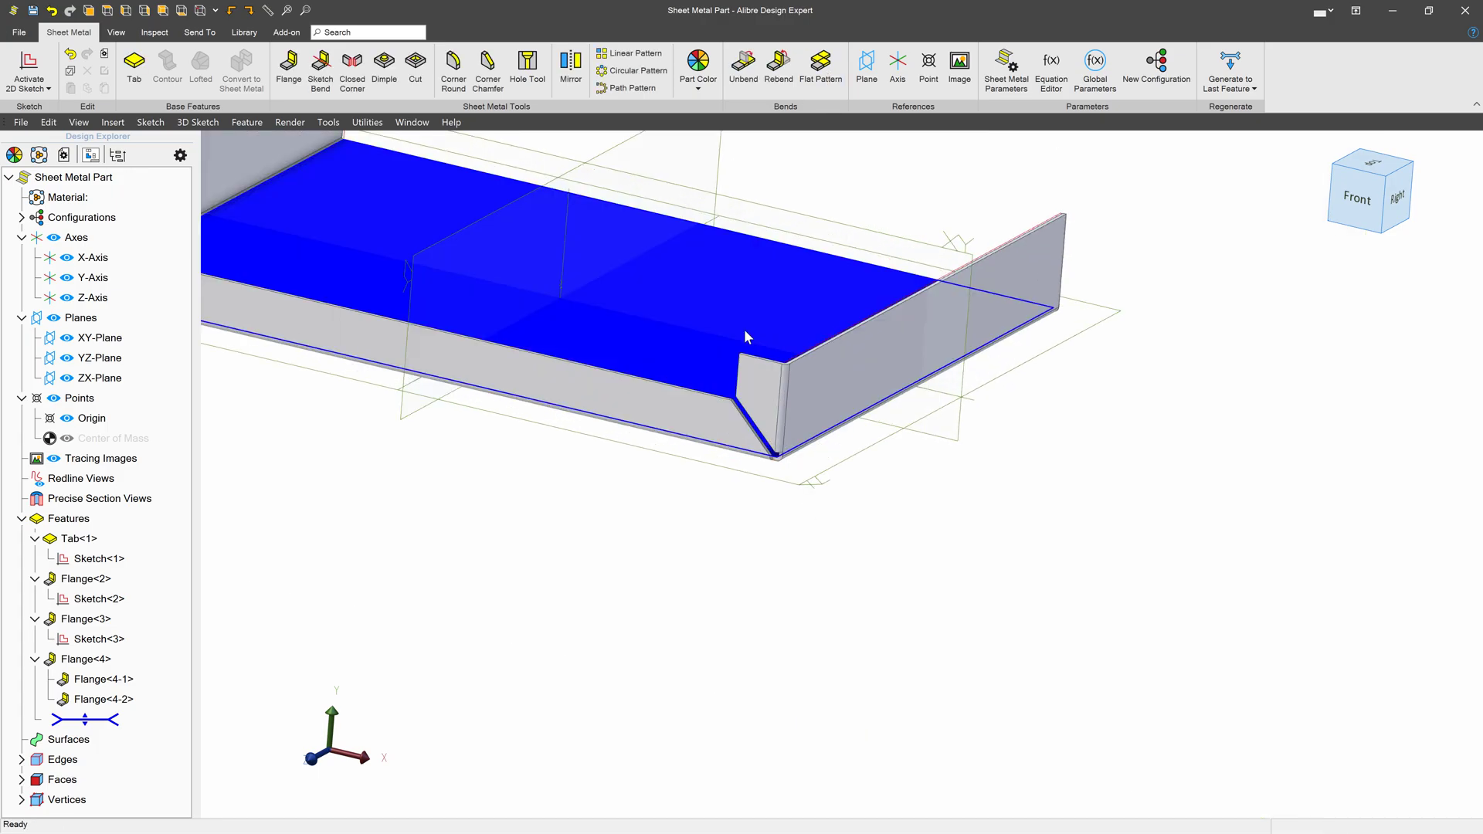
Reopen the two-edge flange for editing and set its miter gap width to .001 inch
right_click(85, 659)
click(70, 676)
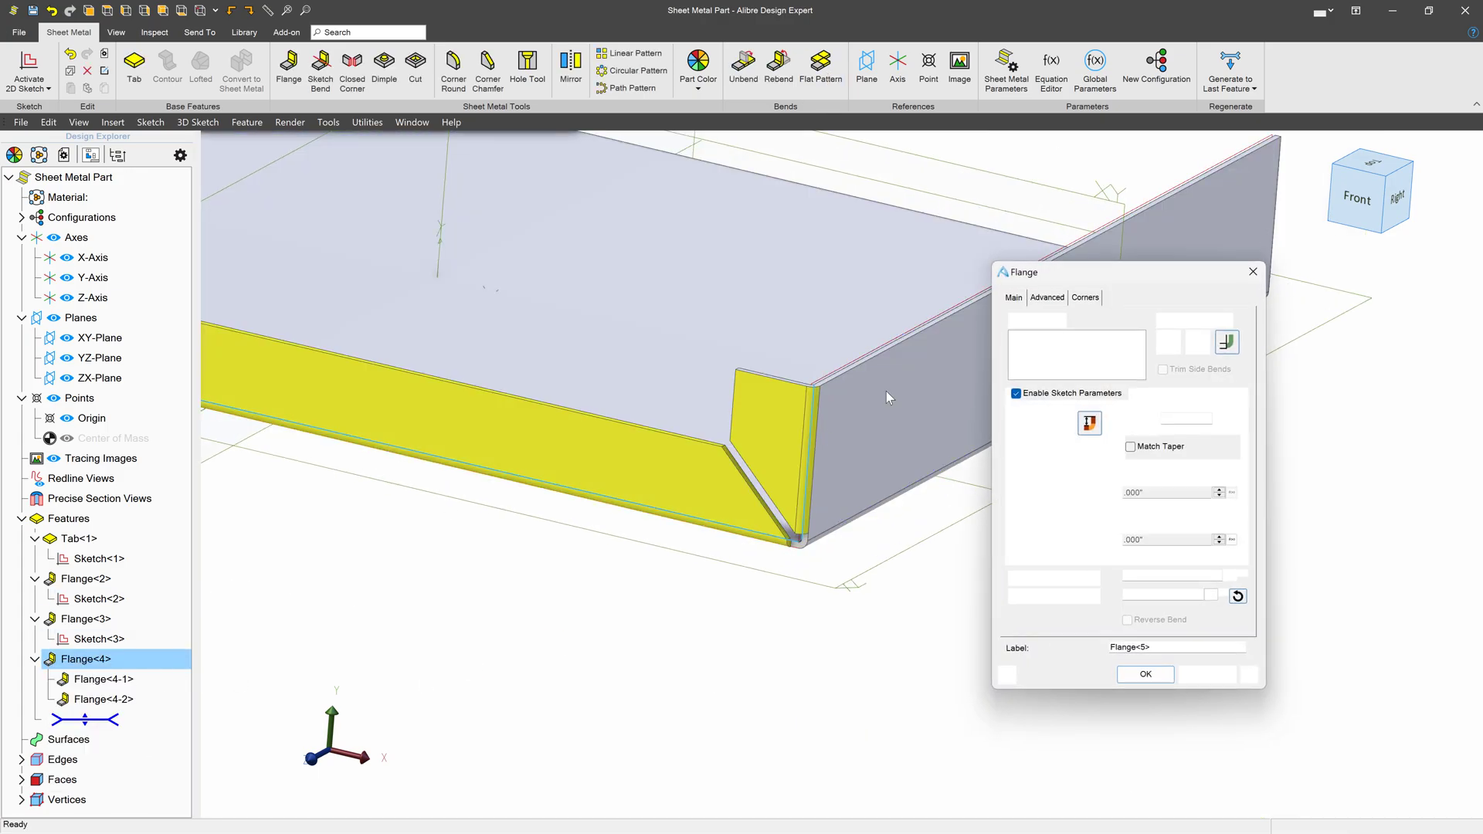
scroll(716, 541, up, 2)
scroll(716, 541, up, 5)
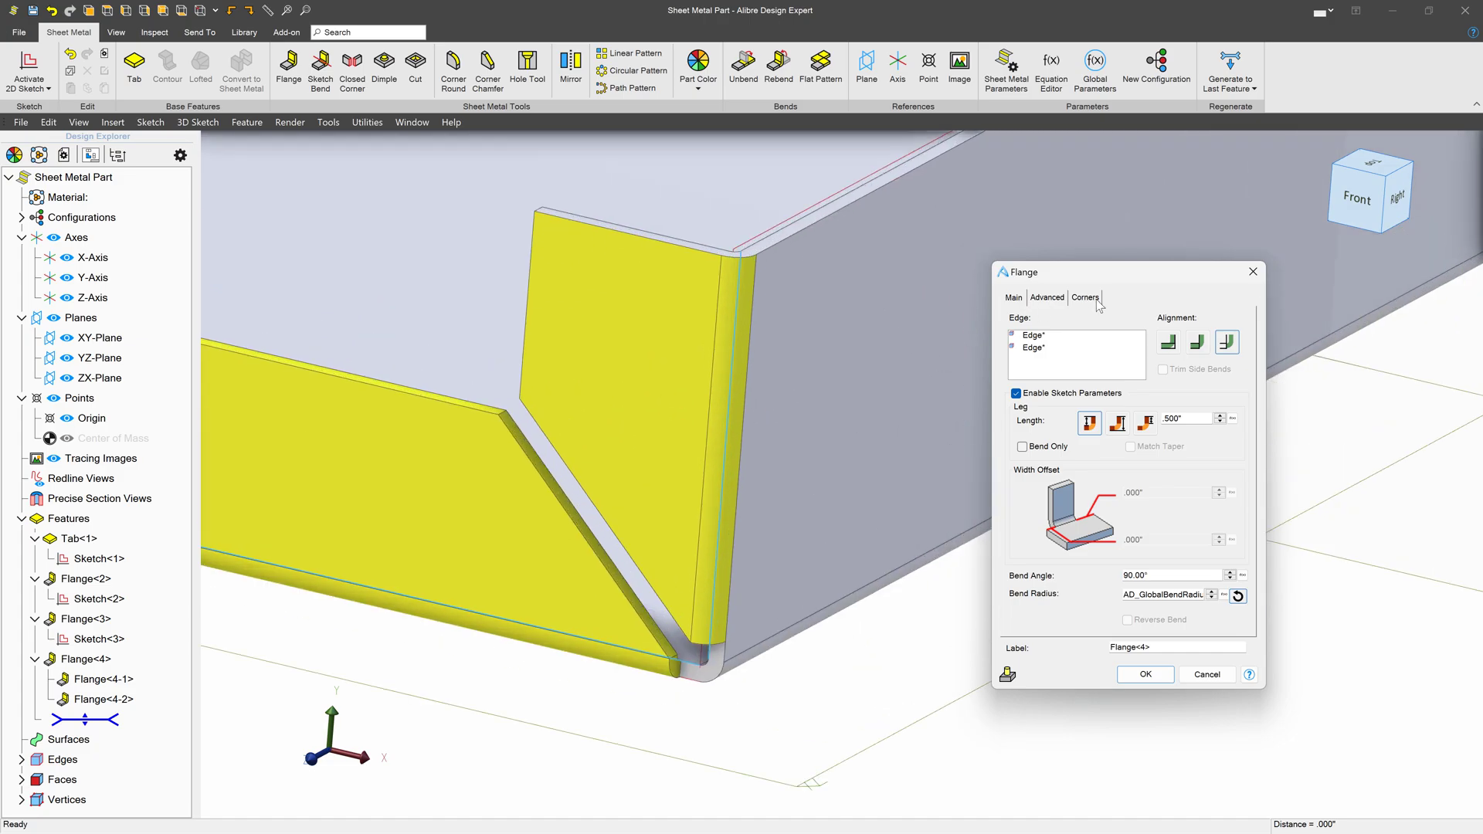
click(1095, 301)
click(1131, 385)
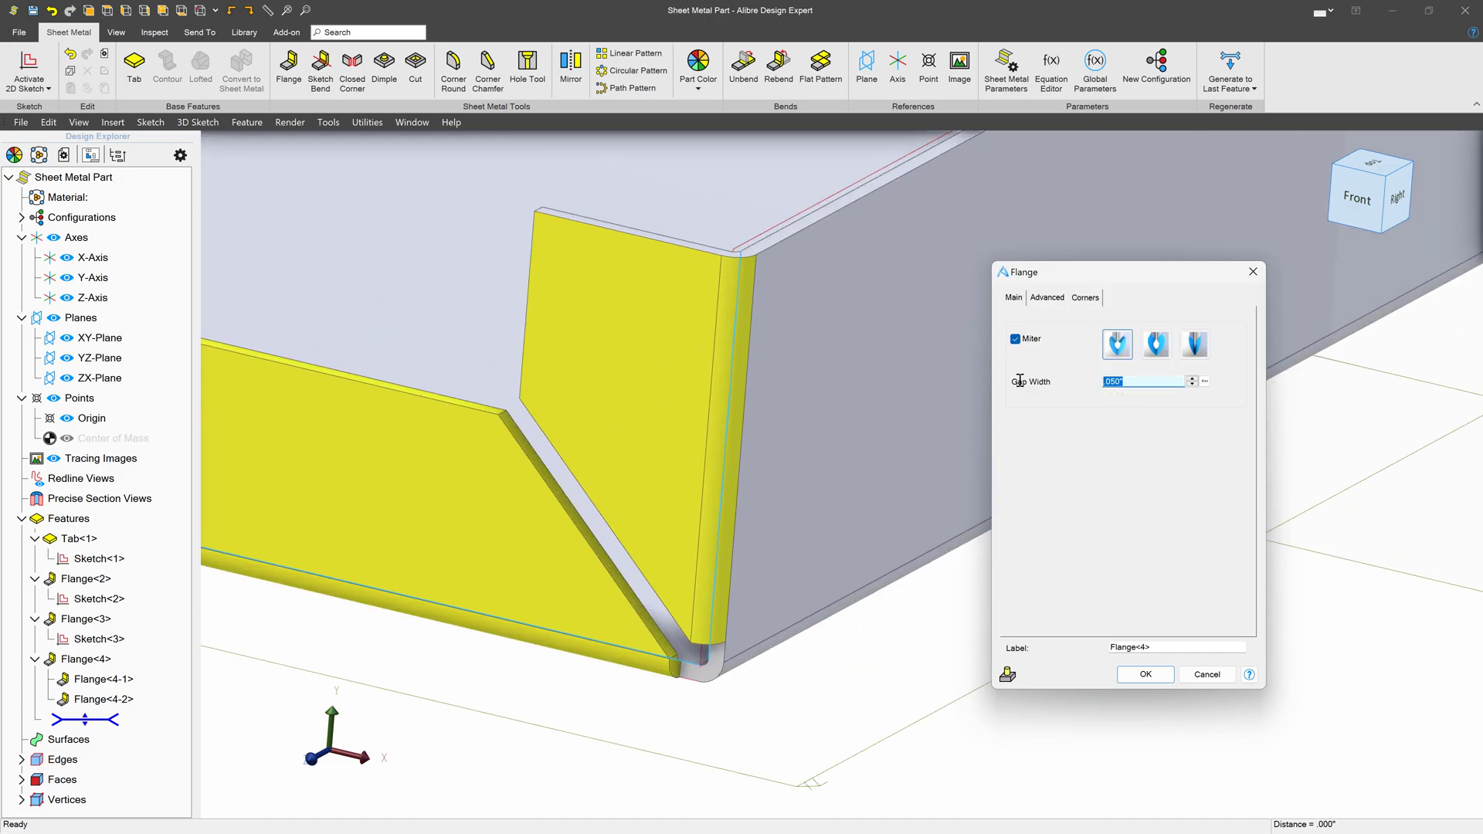
text(.)
click(1117, 343)
scroll(592, 596, up, 3)
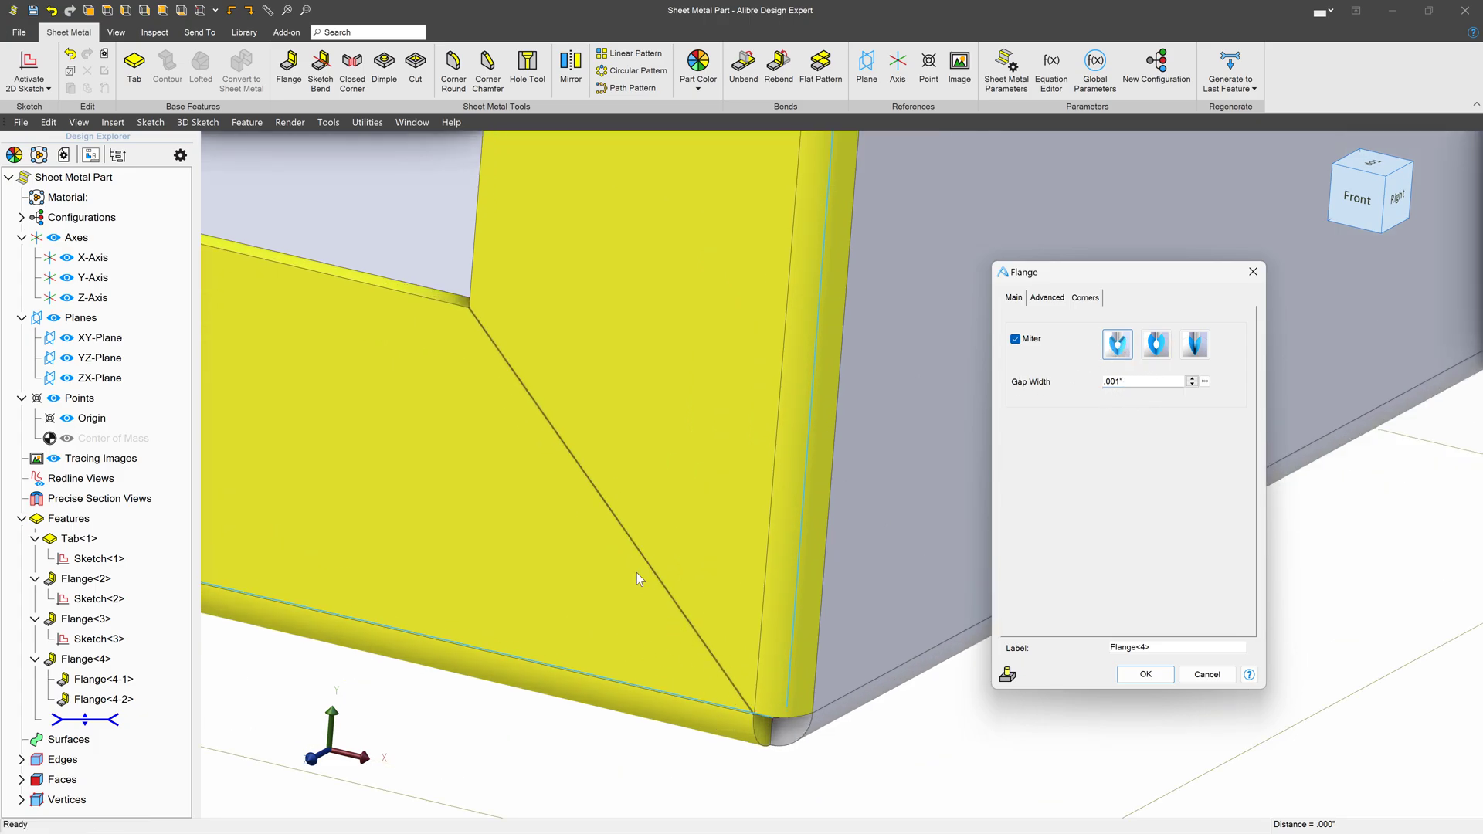
scroll(767, 627, down, 6)
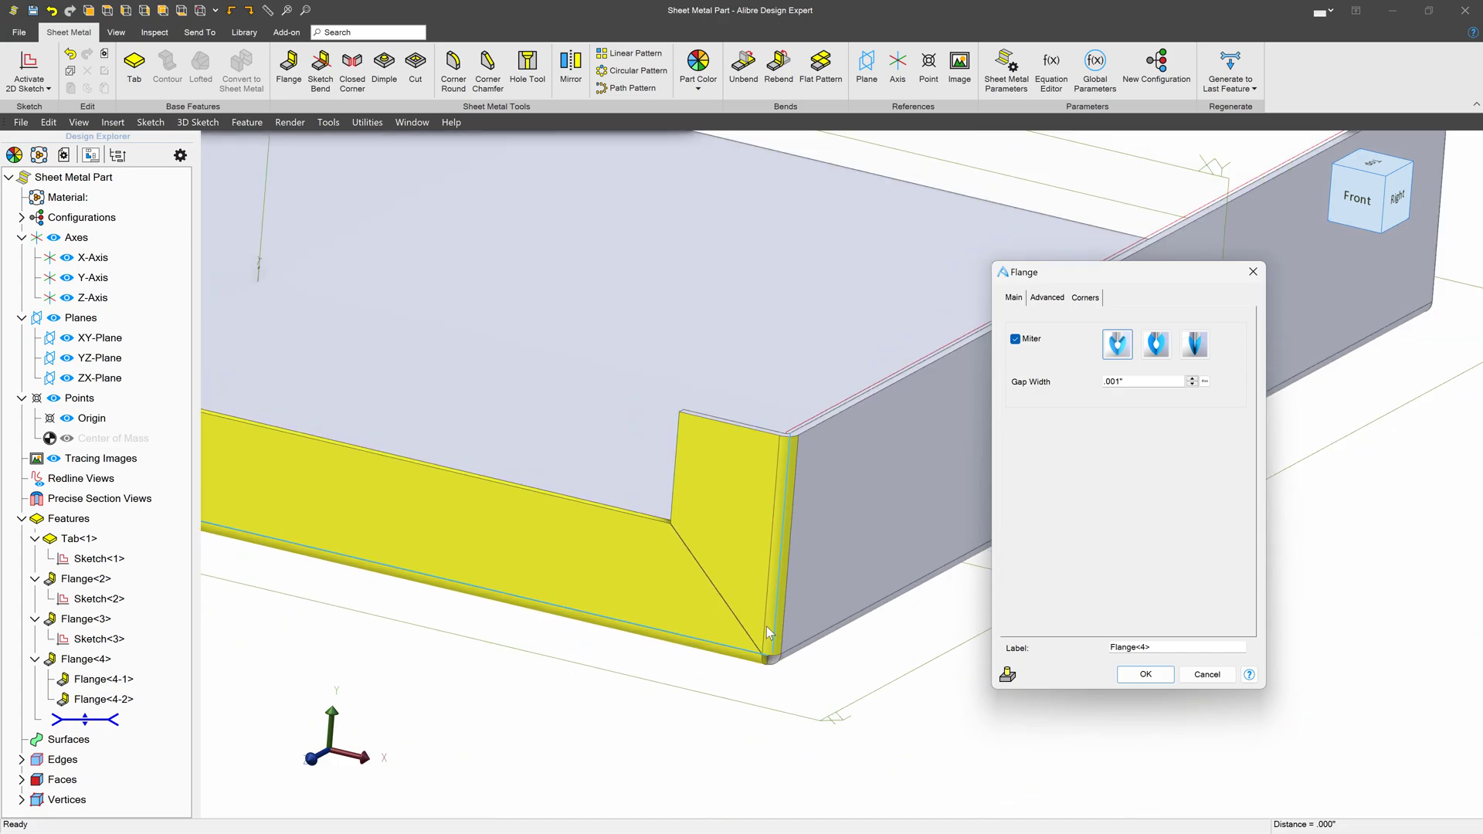
scroll(730, 598, up, 3)
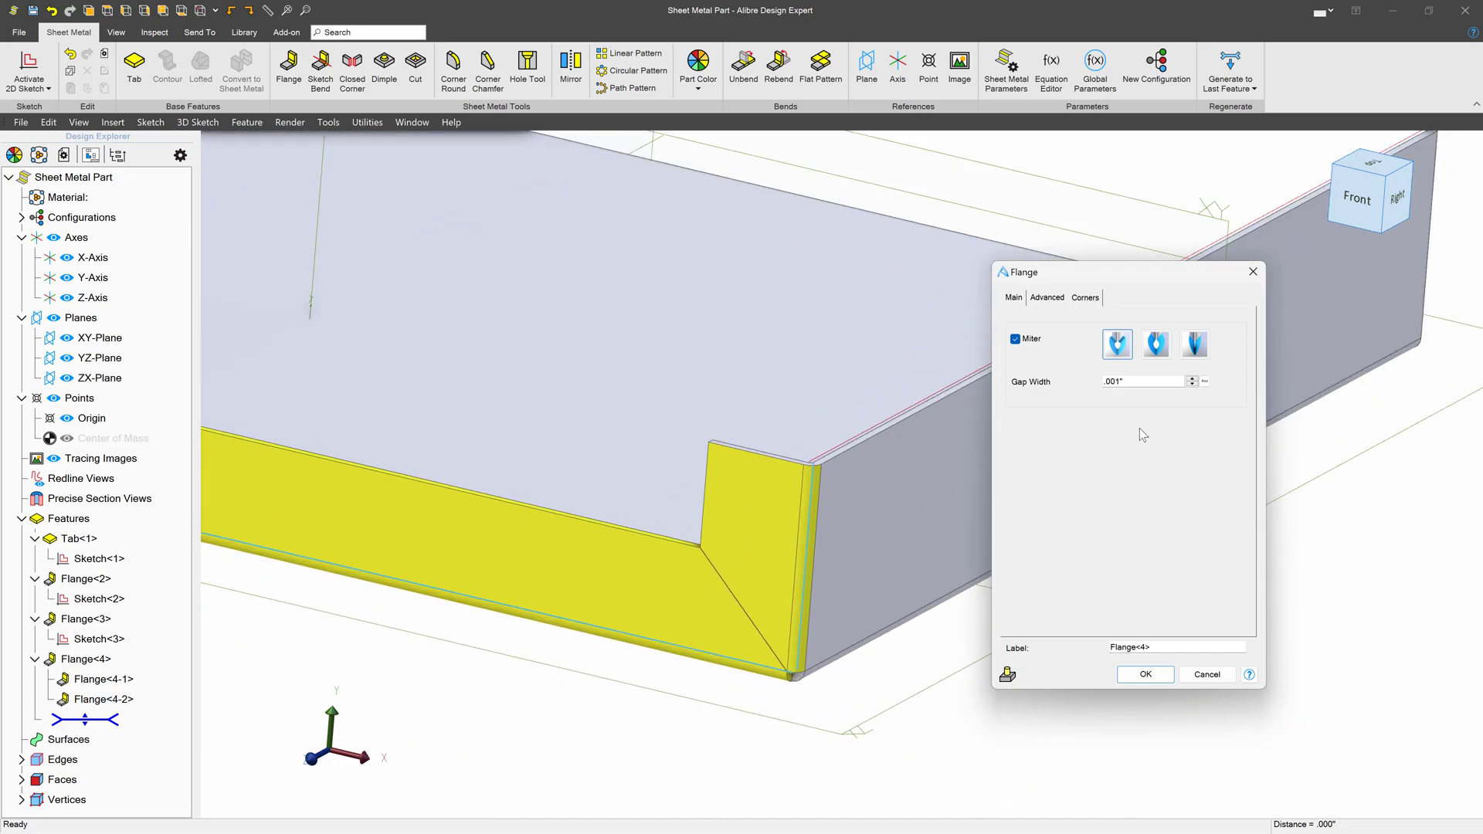
Set the miter gap width to .05 inch and inspect the corner relief from below
triple_click(1143, 387)
text(.05)
scroll(726, 685, up, 4)
middle_drag(738, 686, 755, 708)
scroll(755, 708, down, 4)
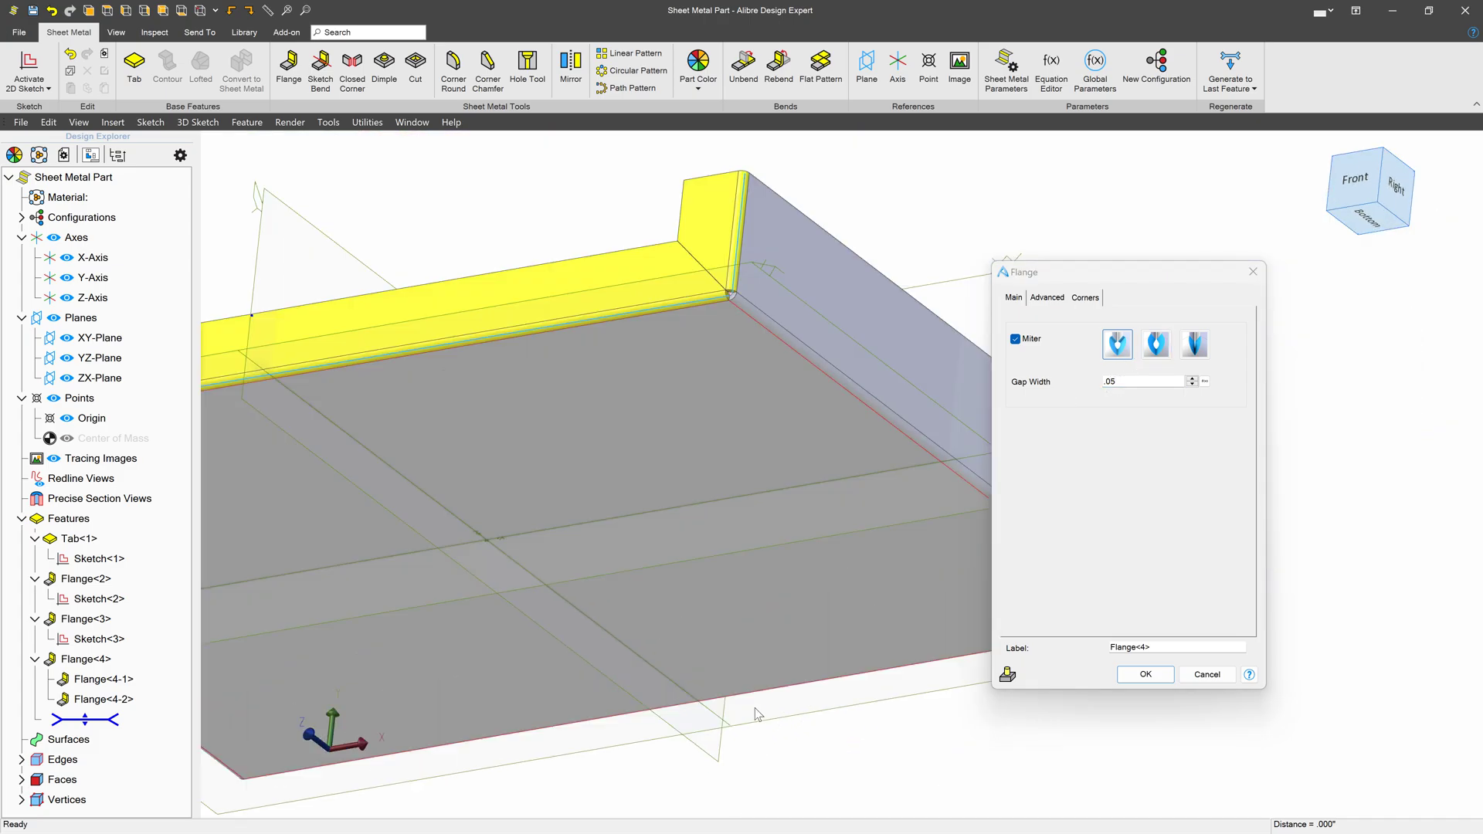
scroll(721, 255, up, 4)
scroll(720, 262, up, 3)
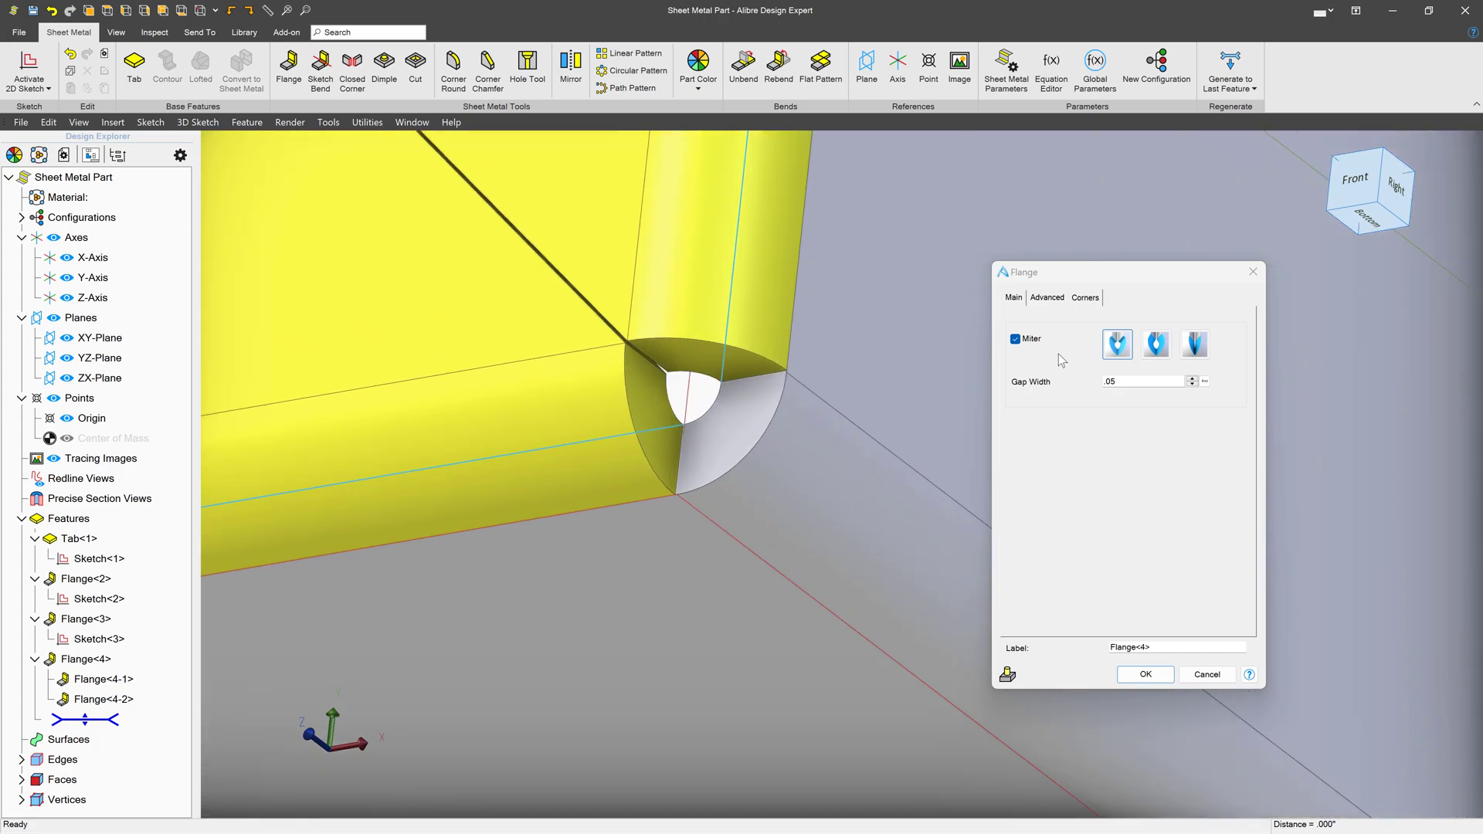
Compare the miter corner types on the flange and apply Corner Closed
click(1195, 346)
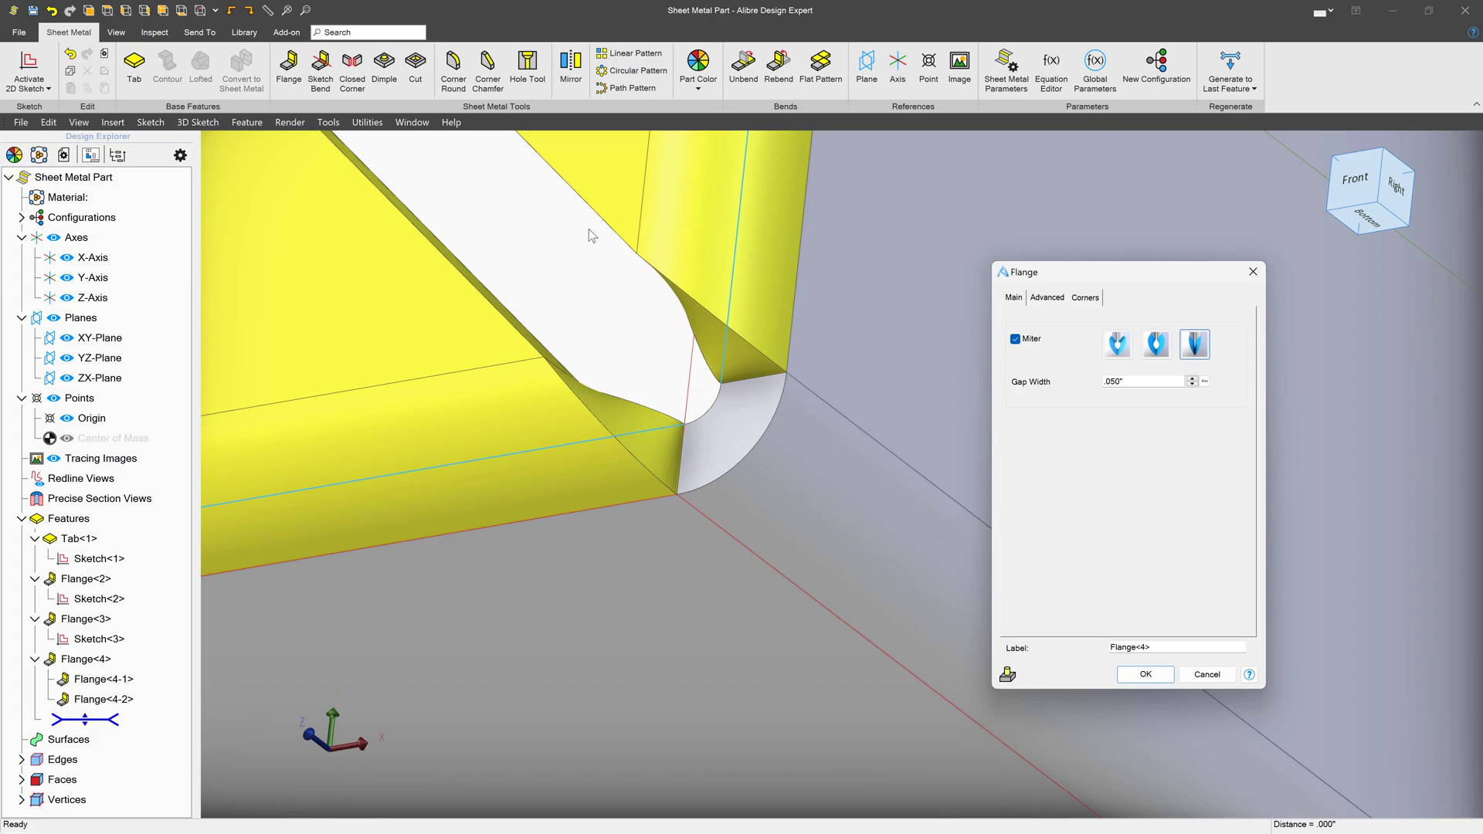
click(1111, 353)
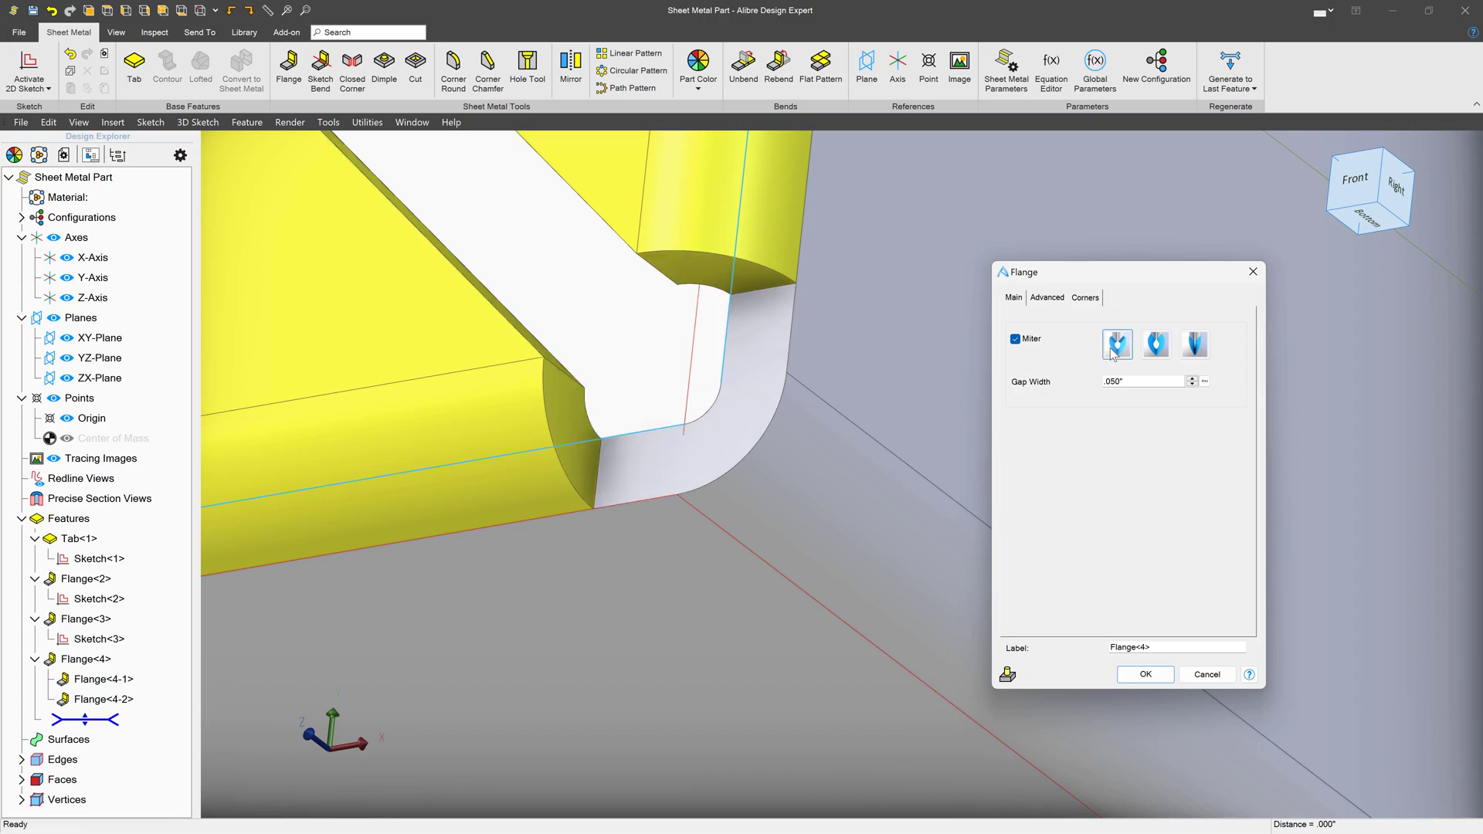
click(1194, 348)
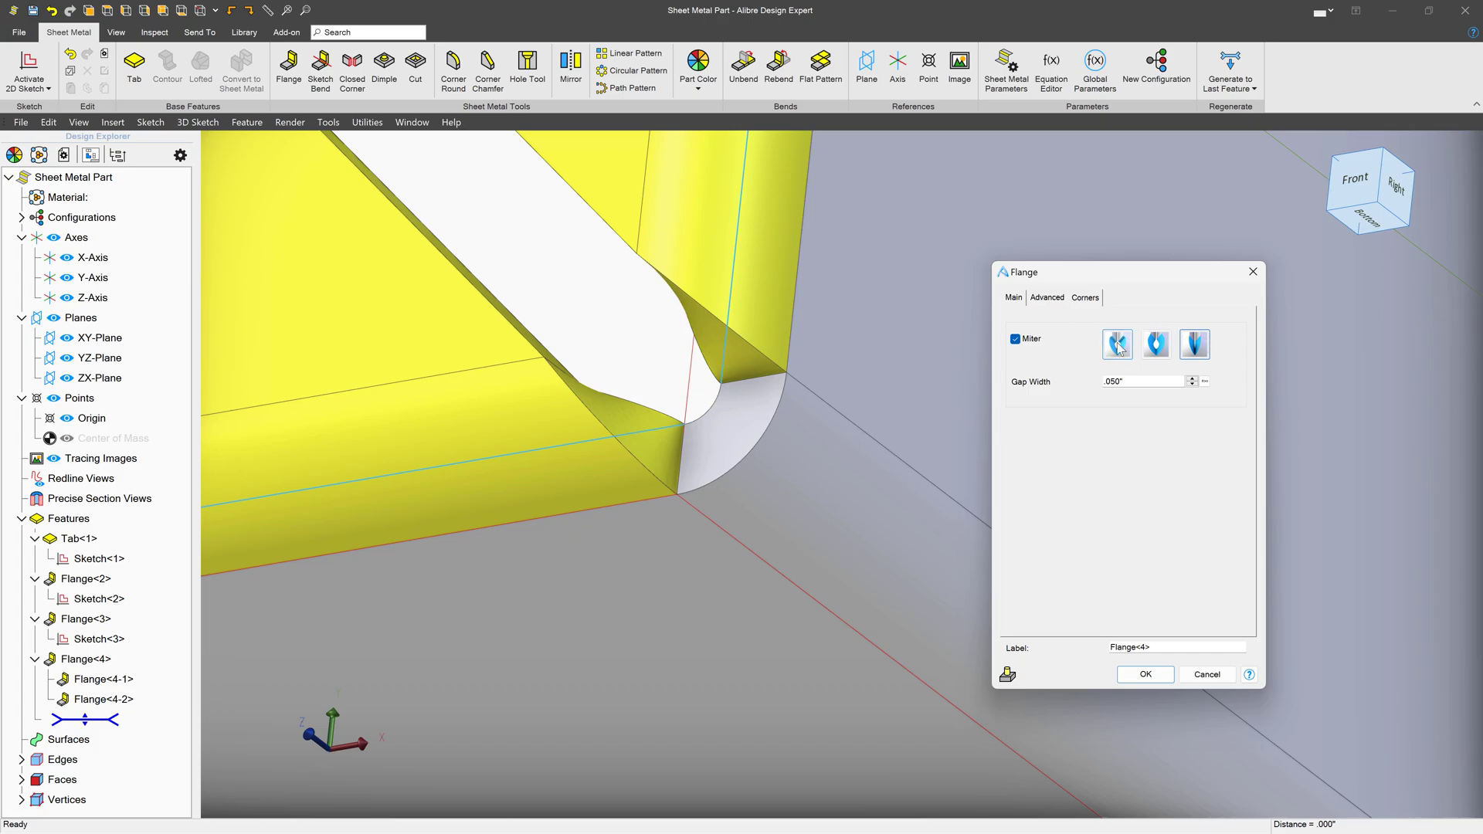
click(1117, 347)
click(1192, 347)
scroll(729, 426, down, 6)
middle_drag(729, 426, 821, 485)
click(1146, 674)
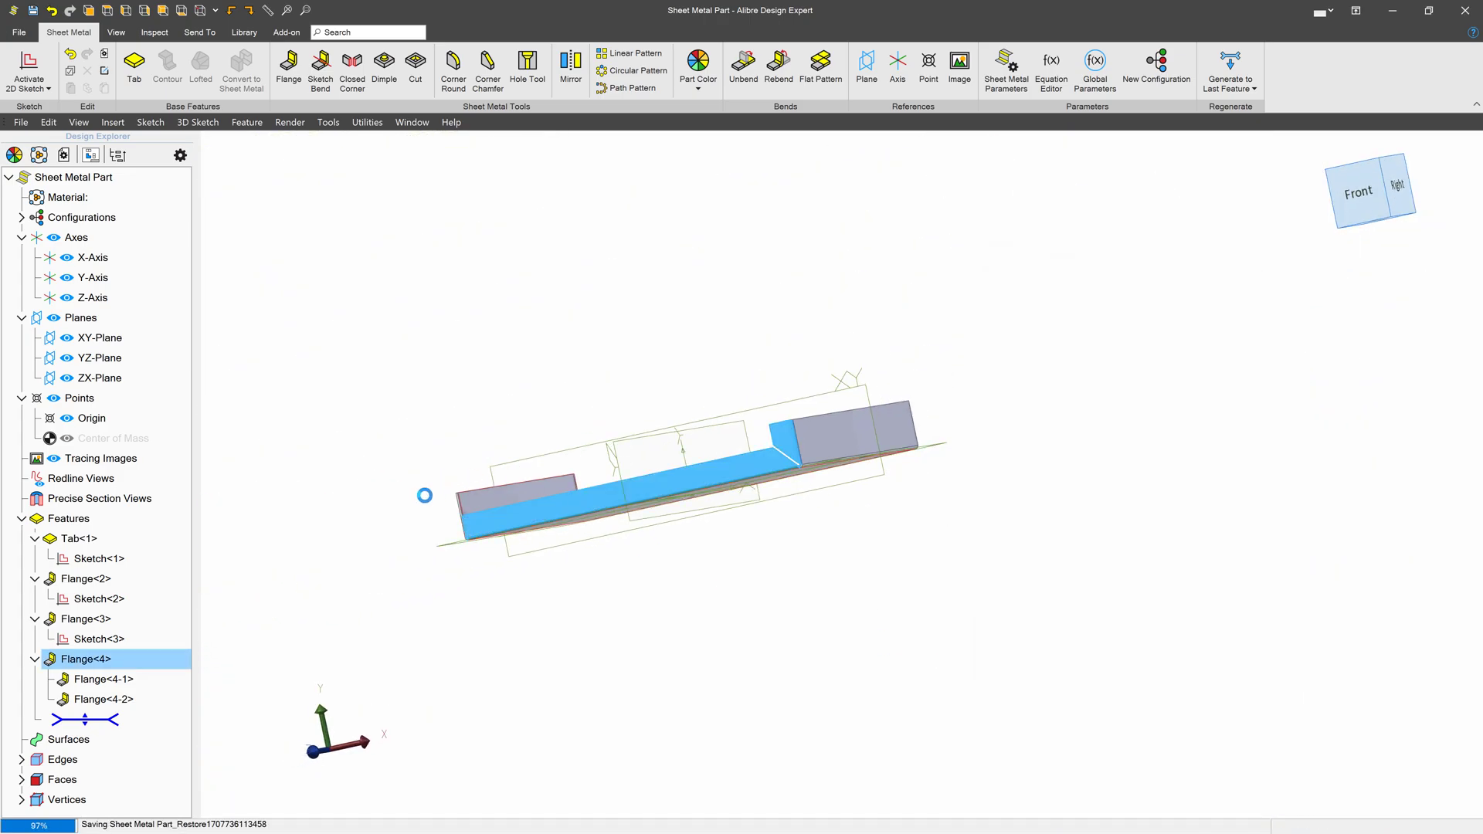
scroll(432, 486, up, 3)
scroll(471, 494, down, 5)
scroll(332, 431, up, 2)
middle_drag(318, 428, 776, 440)
scroll(626, 493, up, 5)
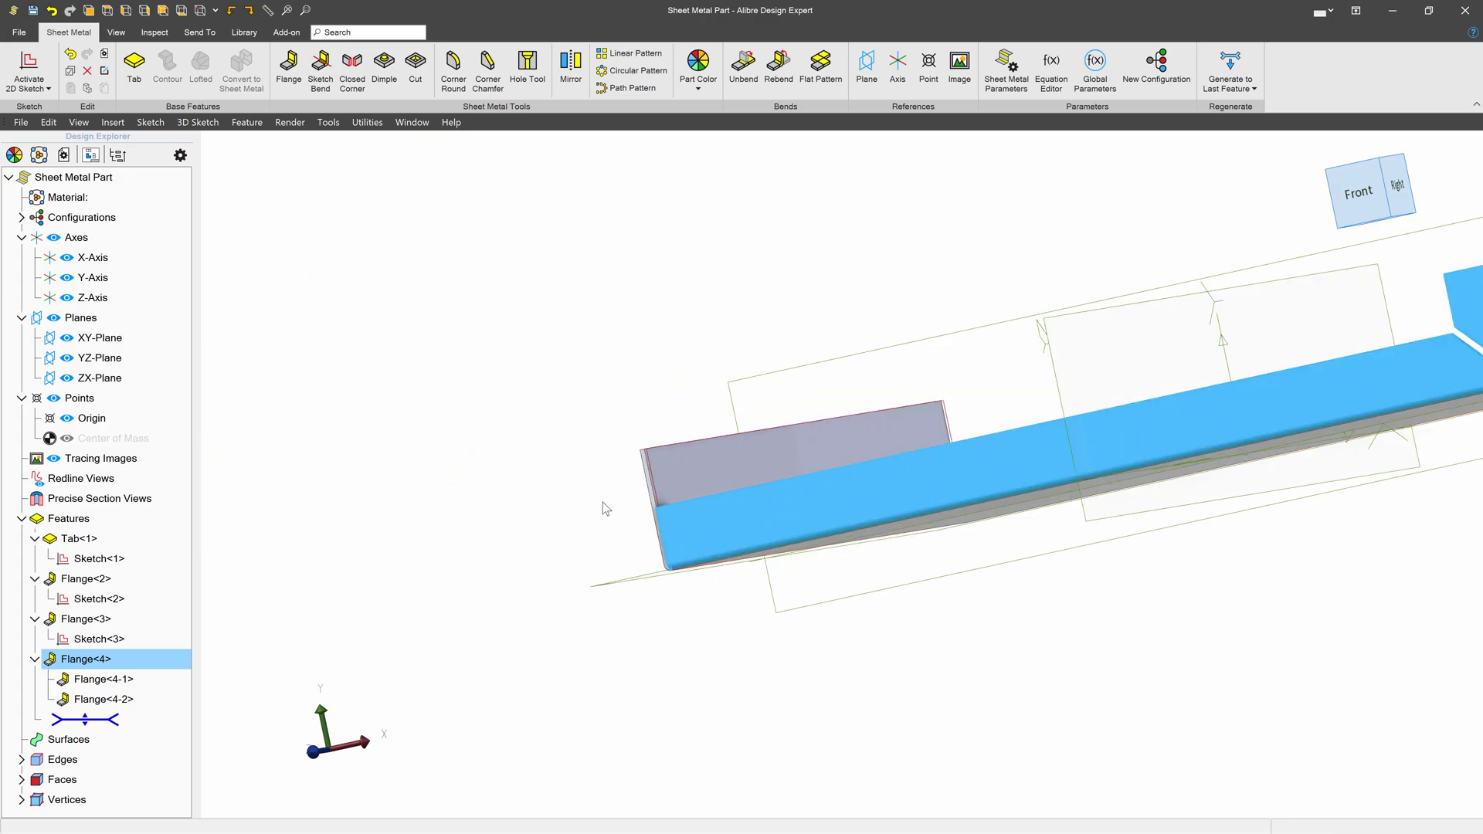
click(288, 65)
click(641, 415)
scroll(763, 536, down, 2)
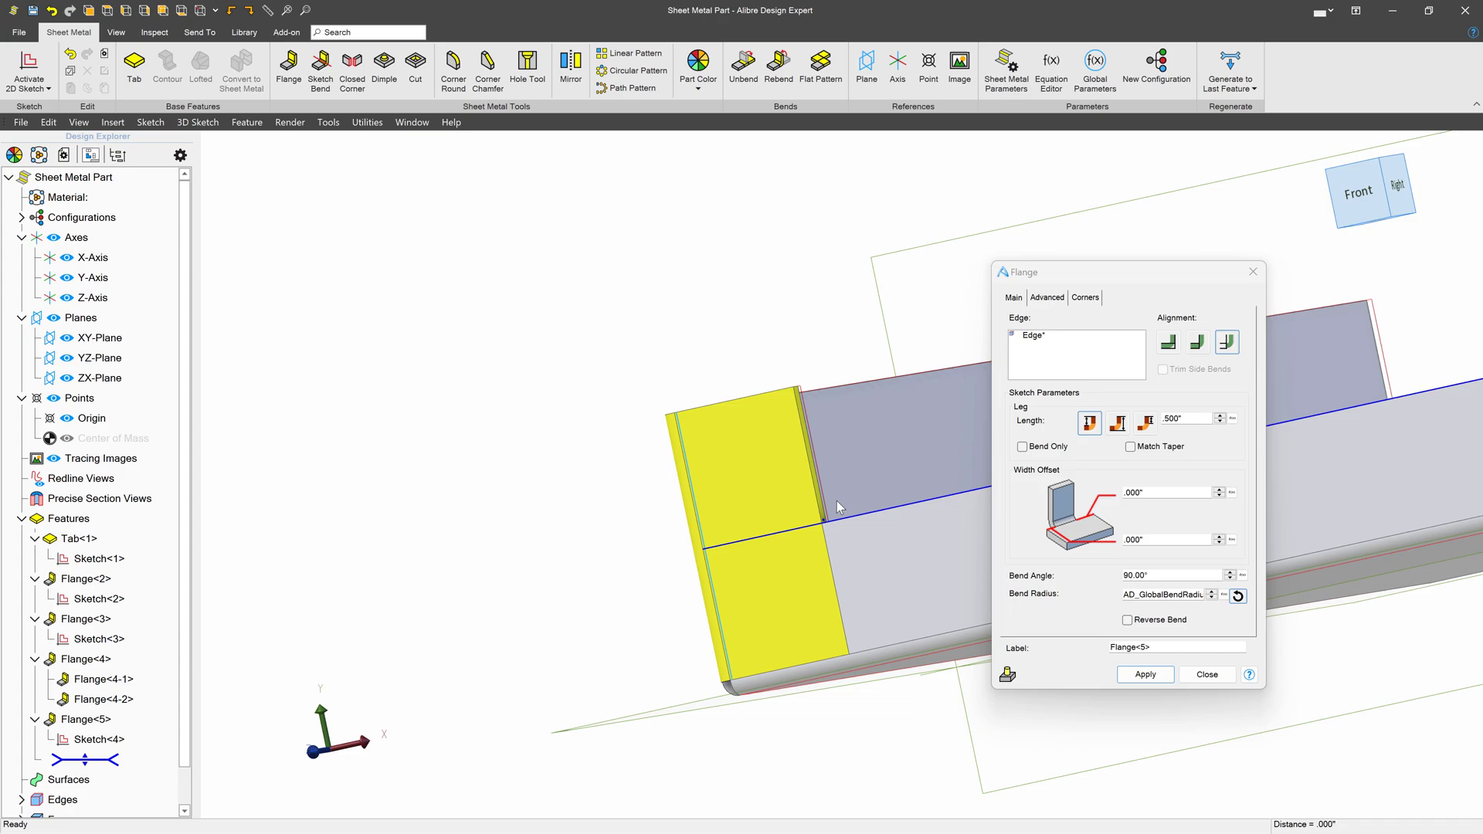
click(1087, 300)
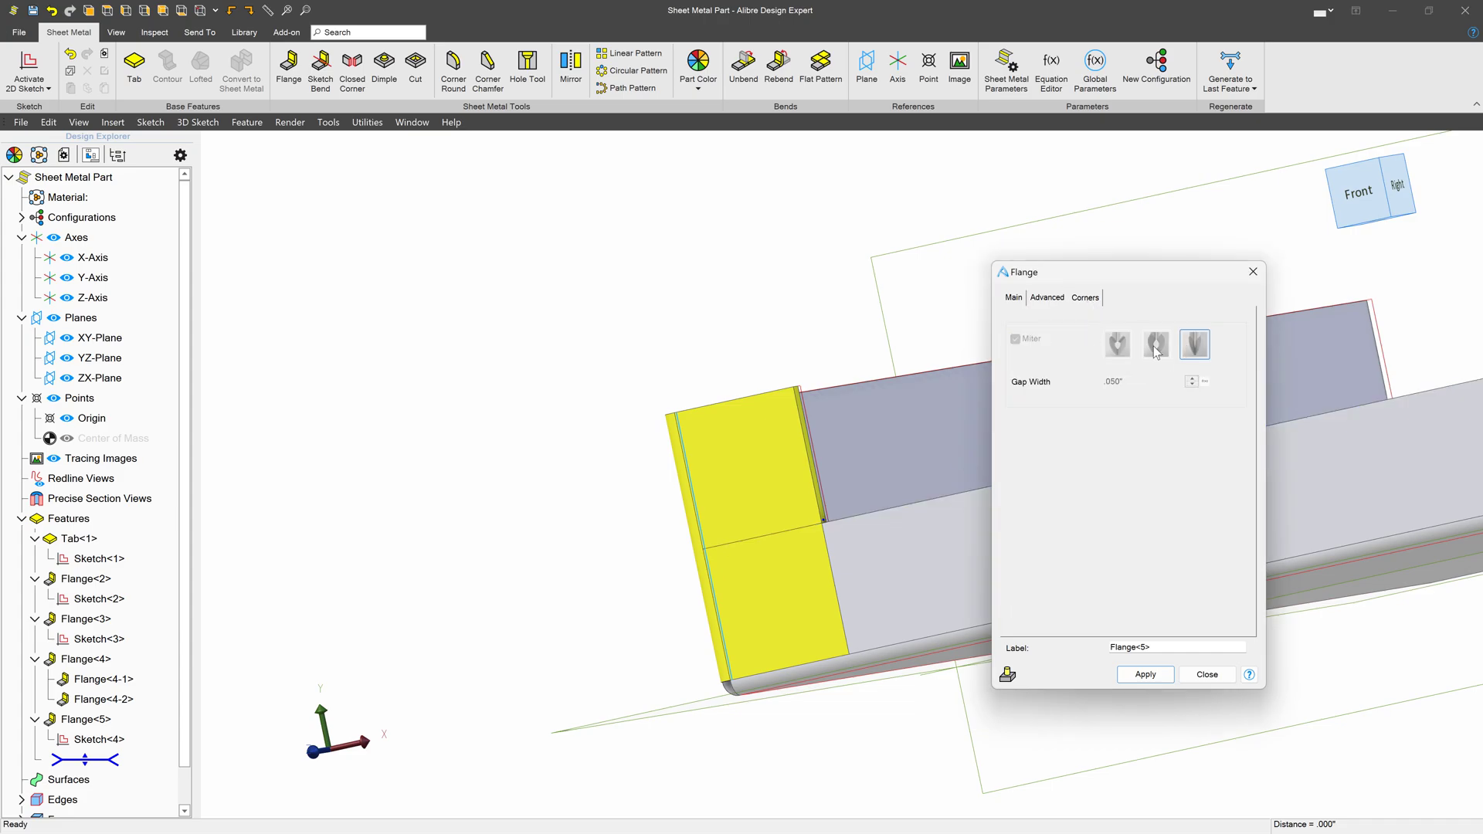
click(1208, 675)
scroll(567, 633, down, 3)
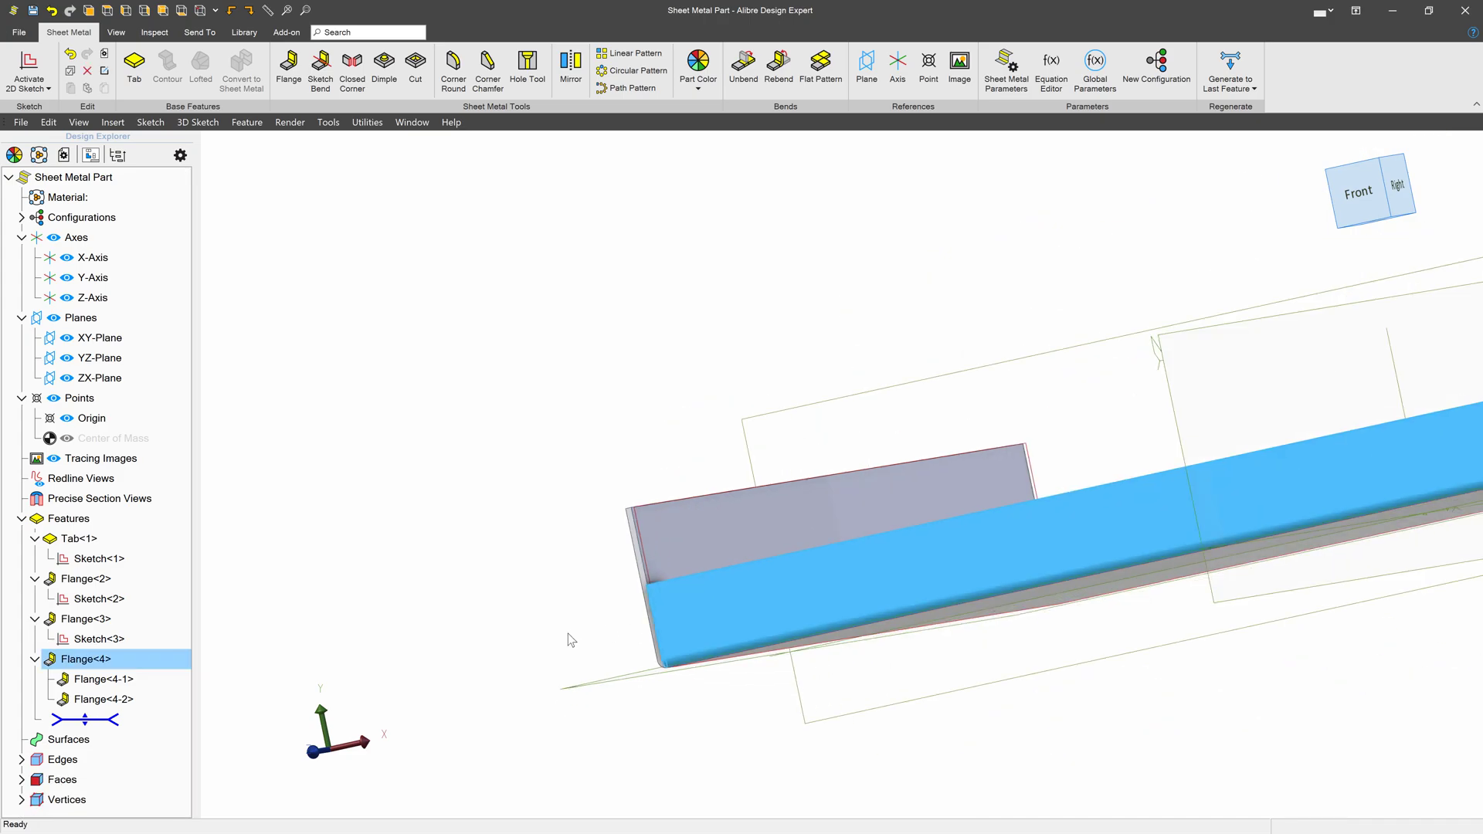
Reopen the two-edge front flange for editing and add the front edge of the left side wall as its third edge
right_click(85, 669)
click(119, 683)
scroll(583, 606, up, 2)
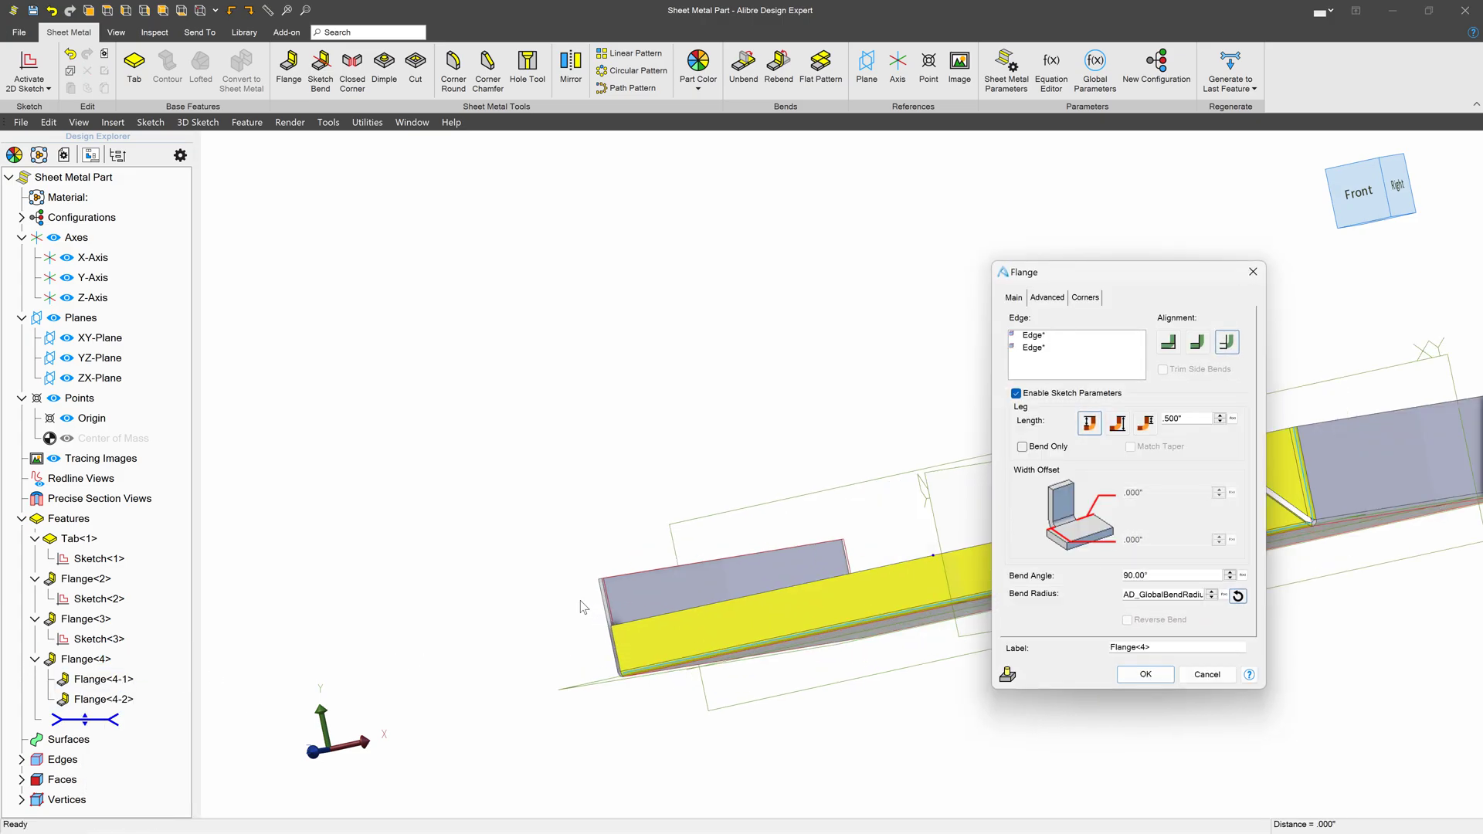
scroll(580, 606, up, 2)
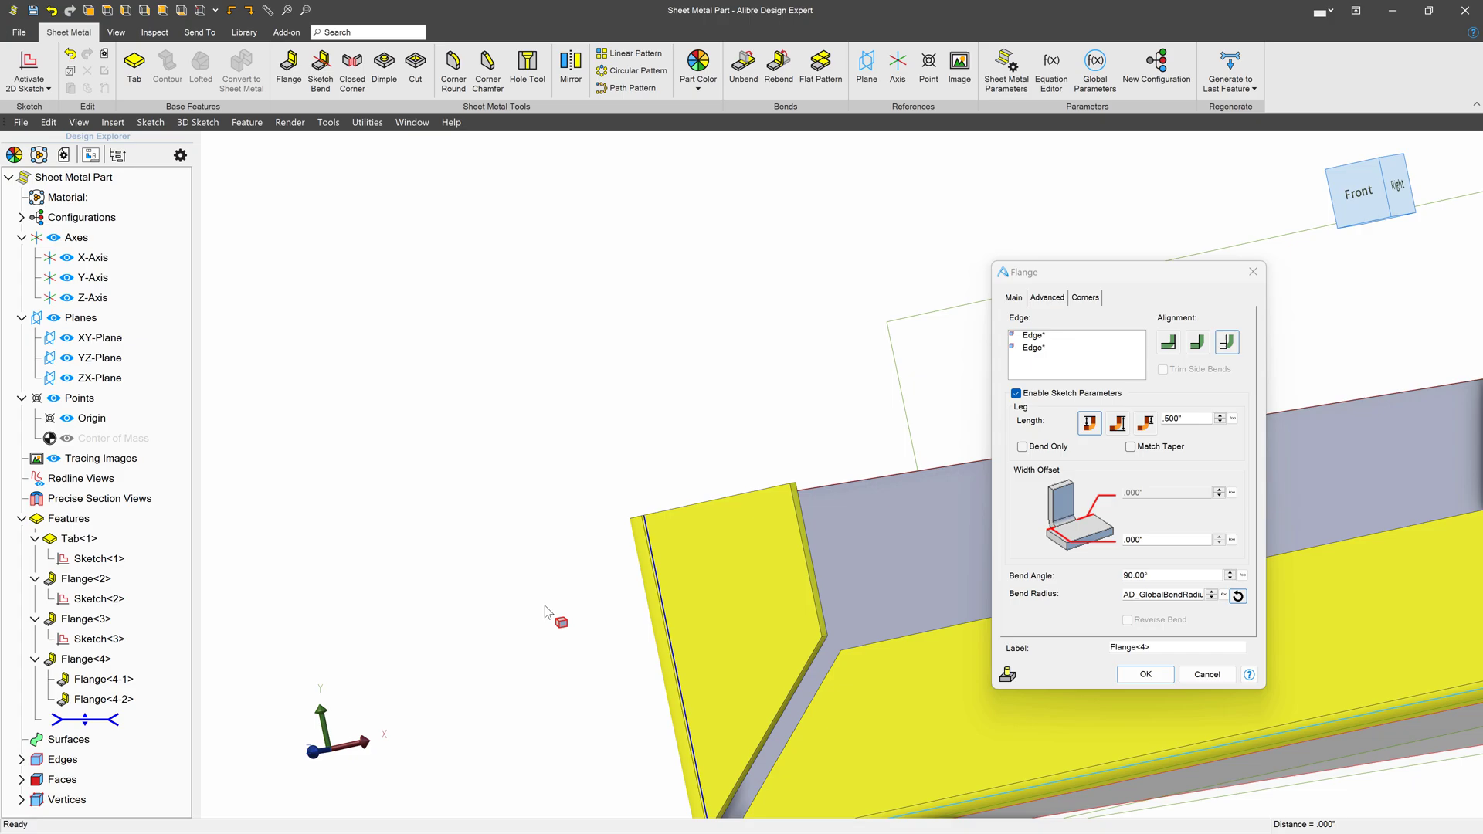
scroll(545, 605, down, 8)
scroll(708, 562, up, 2)
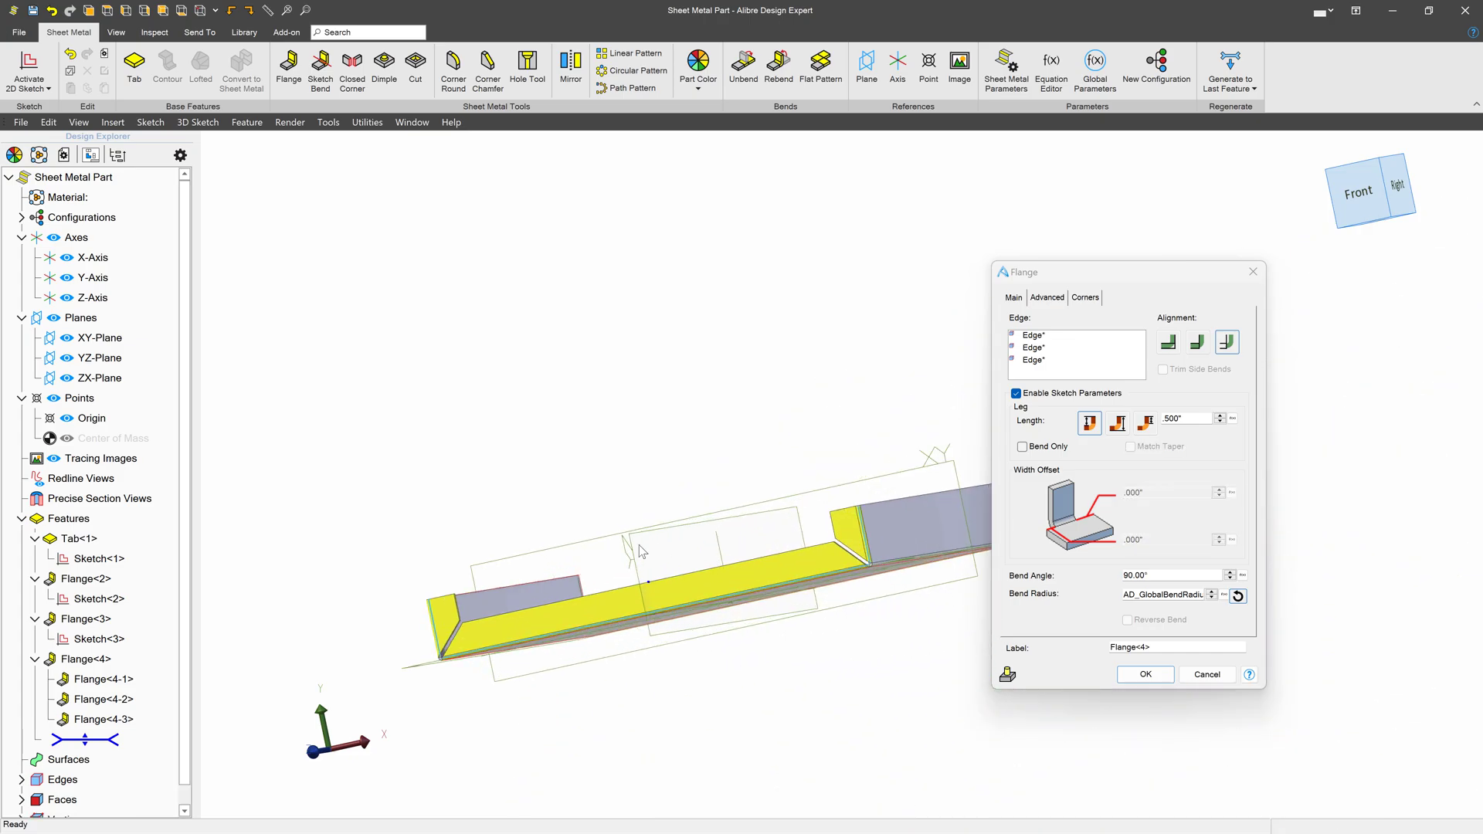
middle_drag(639, 550, 640, 550)
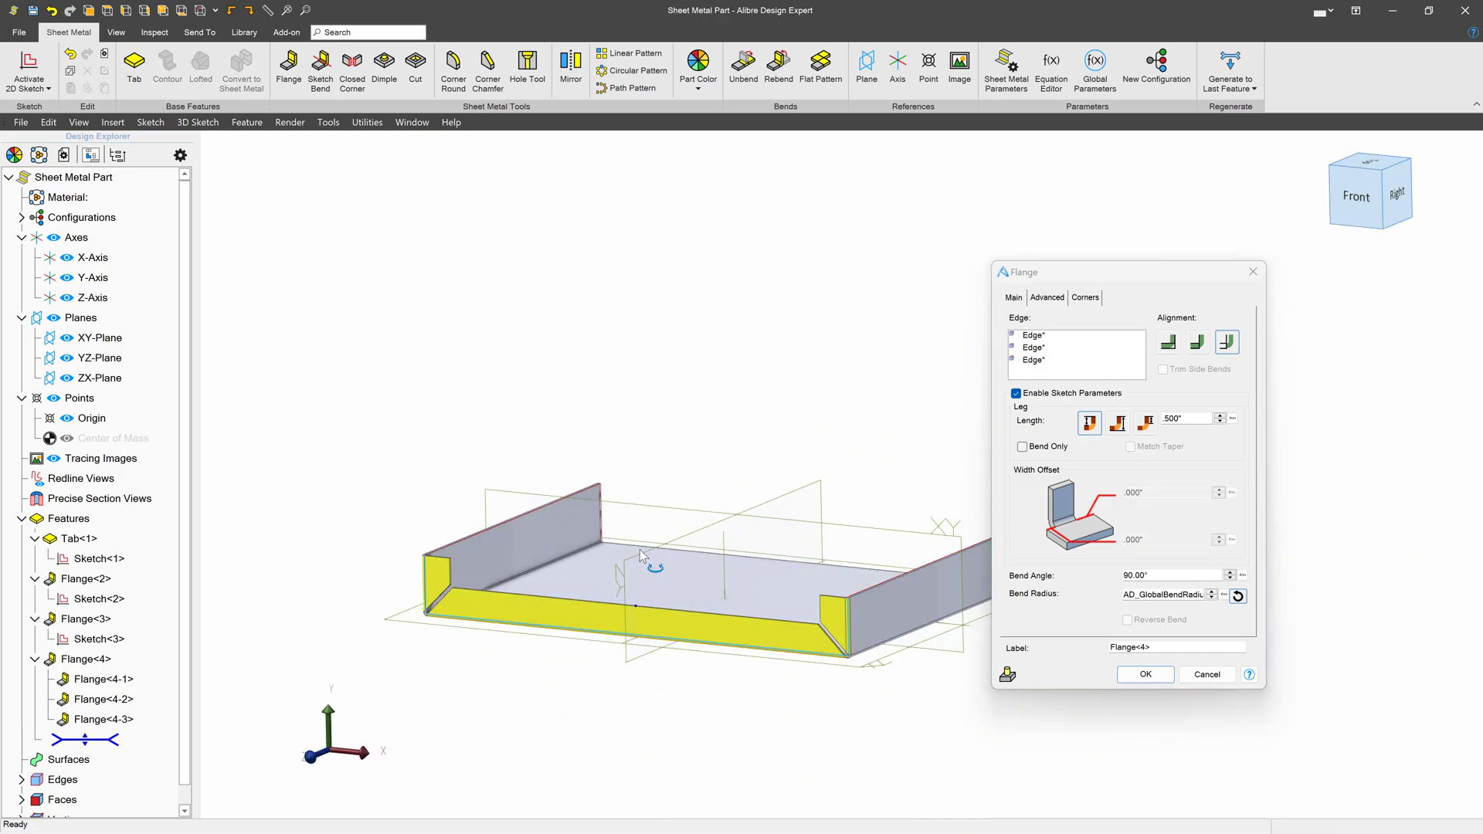
scroll(665, 590, up, 4)
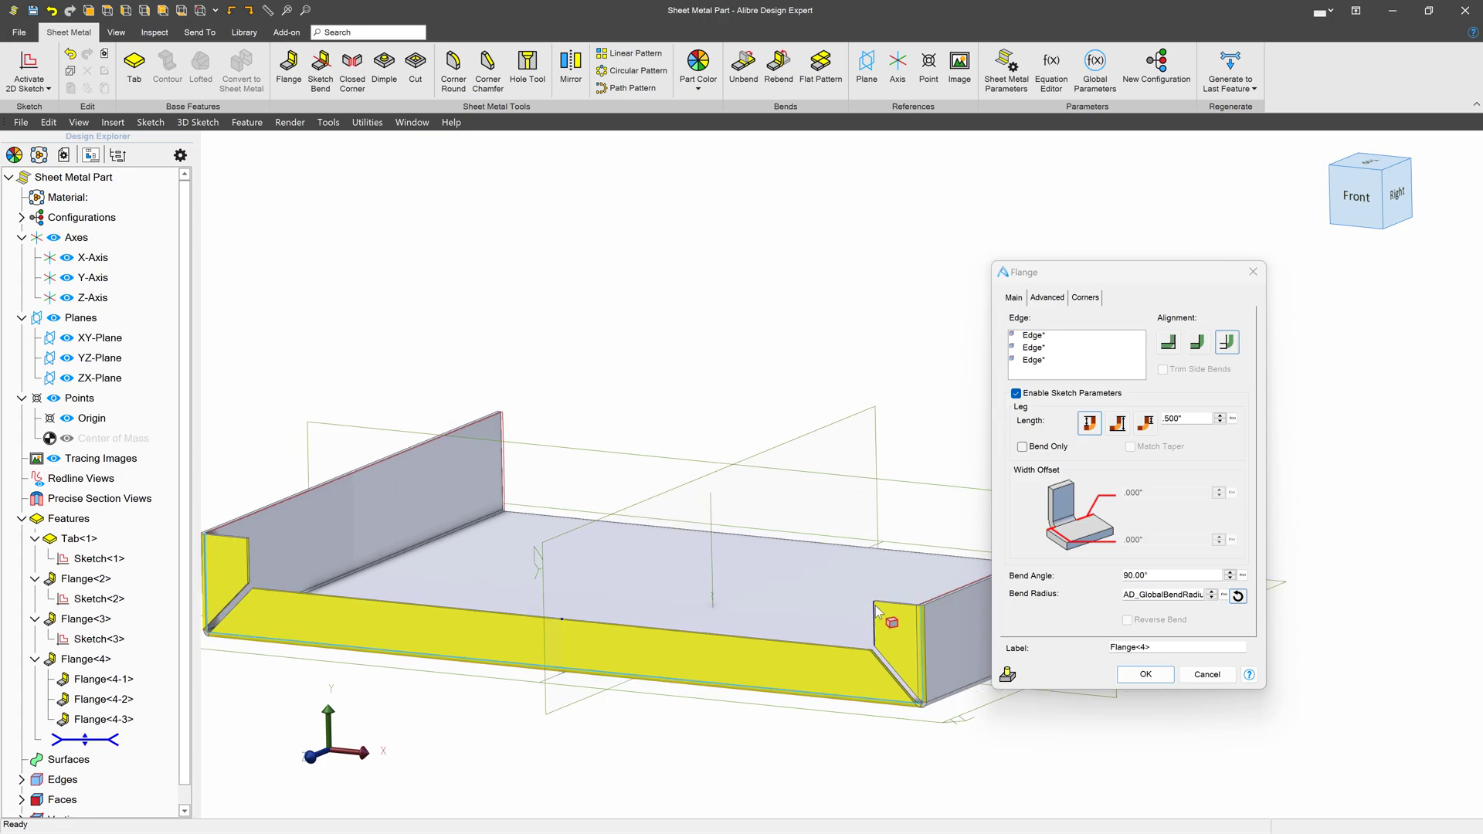
Try leg lengths of 1.000 inch and more on the three-edge flange, set the length to .900 inch and accept the edit
click(1220, 416)
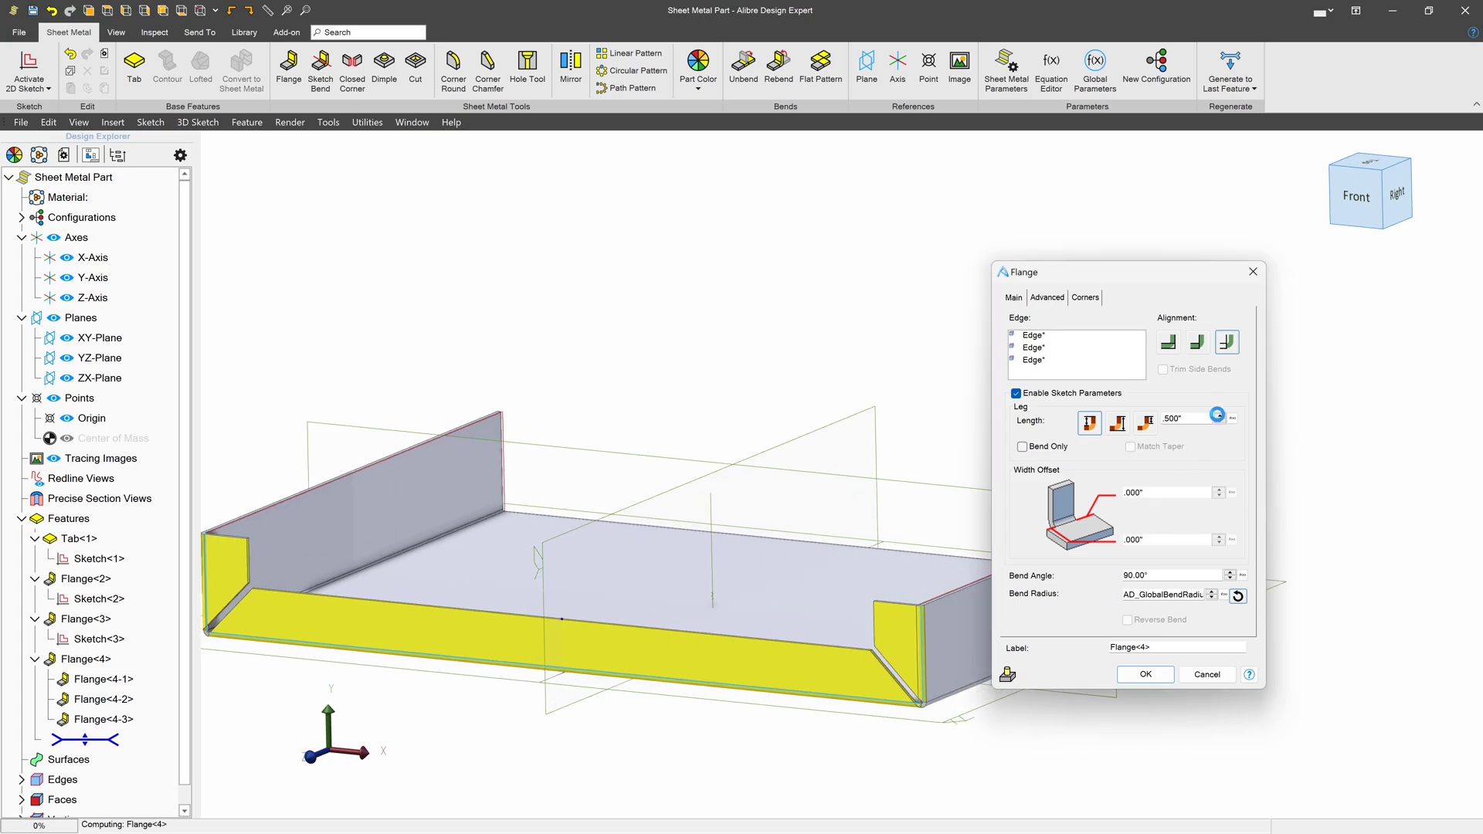
click(1220, 416)
click(1219, 416)
click(1220, 415)
click(1219, 416)
click(1220, 415)
click(1220, 415)
click(1220, 415)
click(1219, 416)
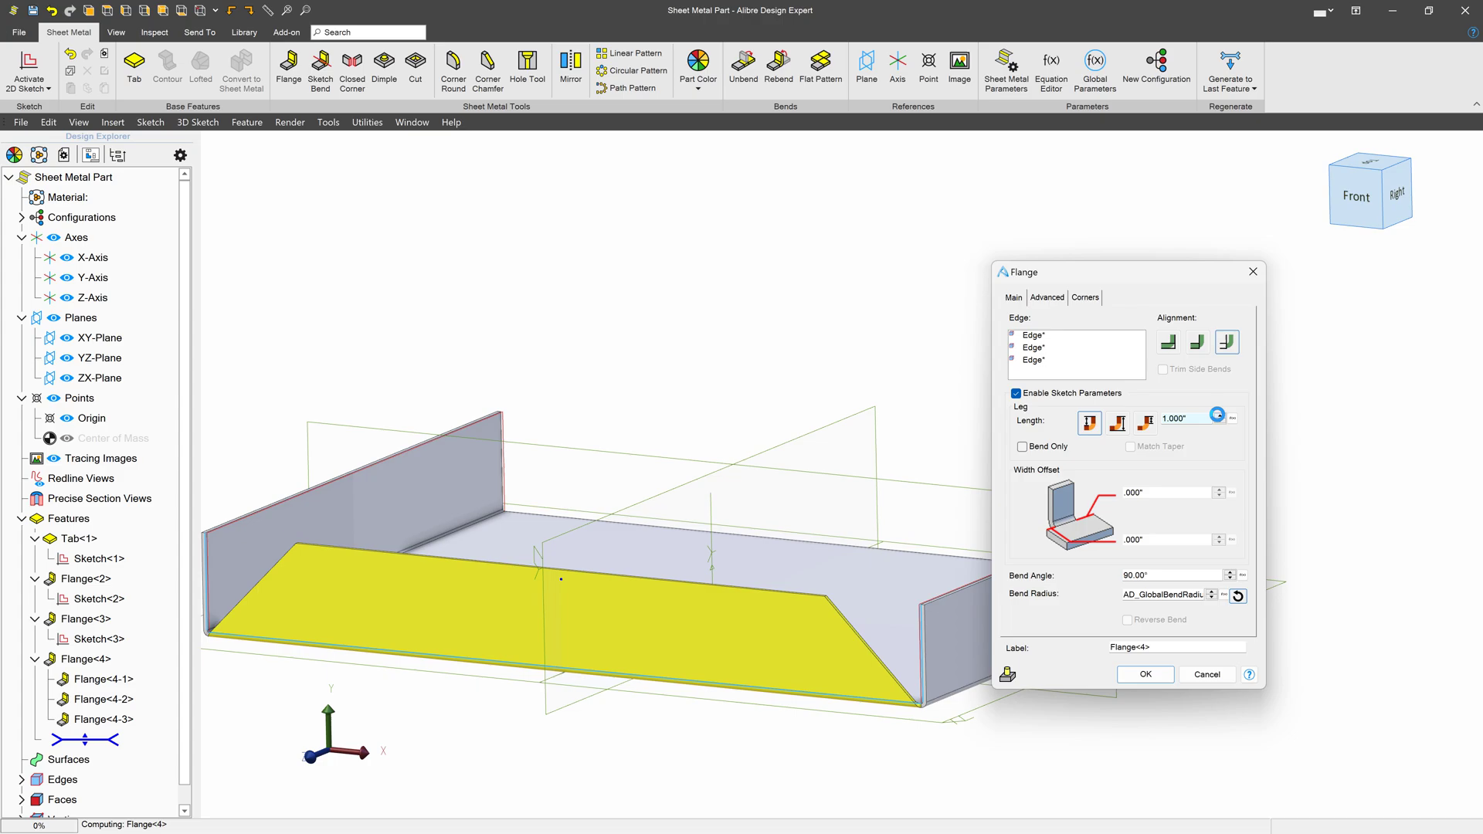
click(1220, 415)
click(1219, 415)
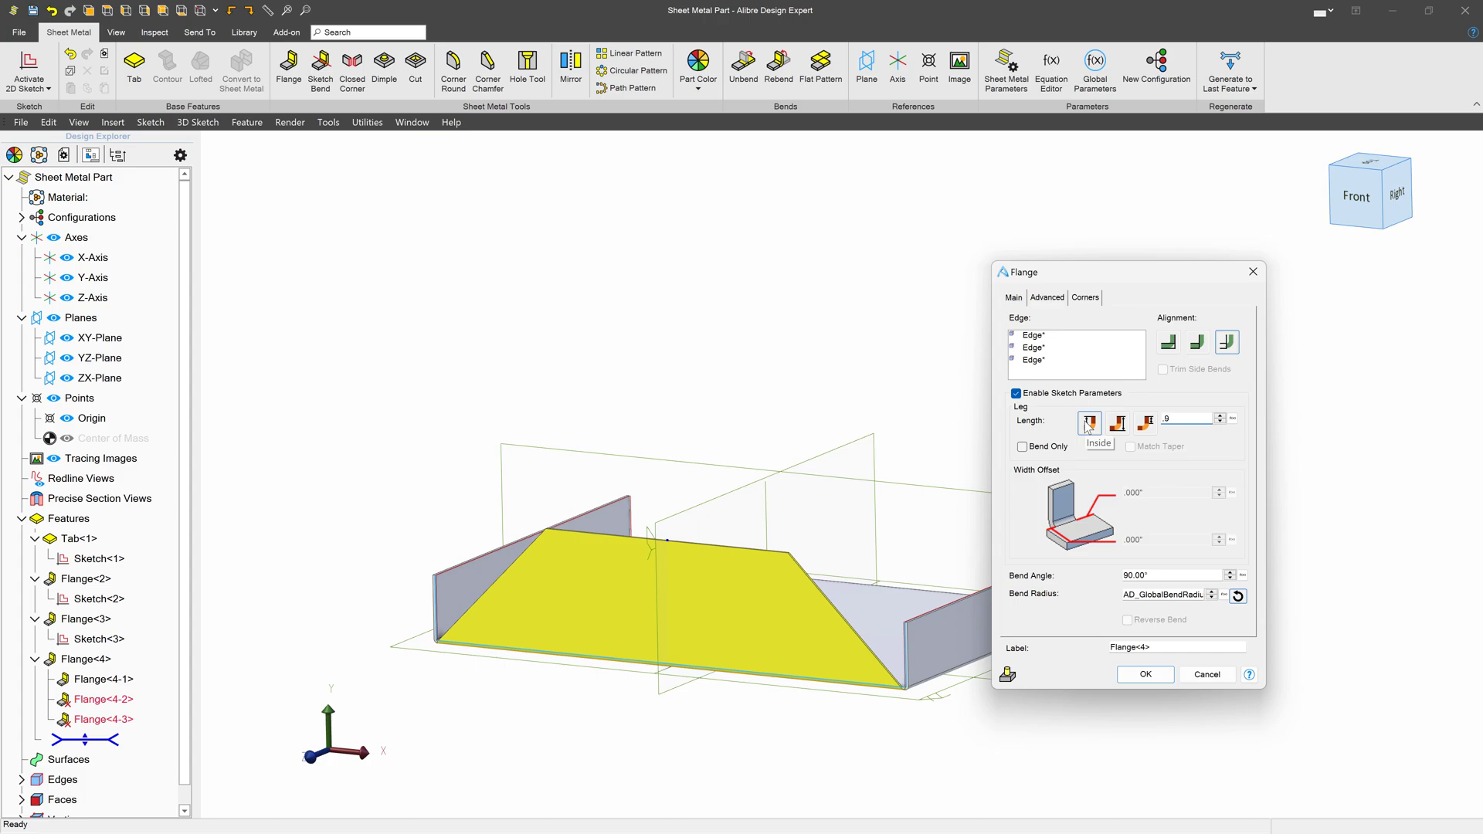
click(1134, 371)
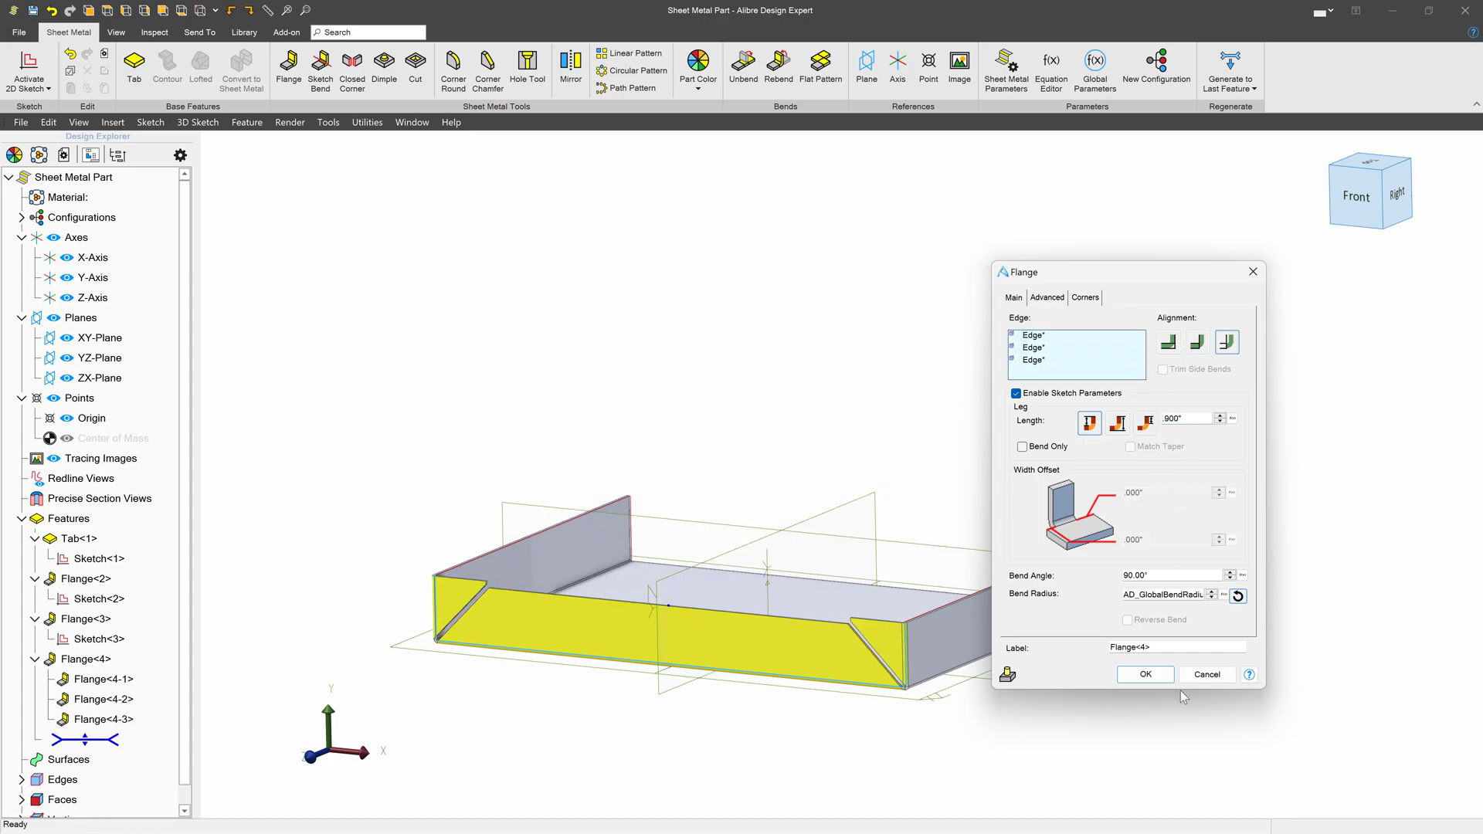
click(1146, 681)
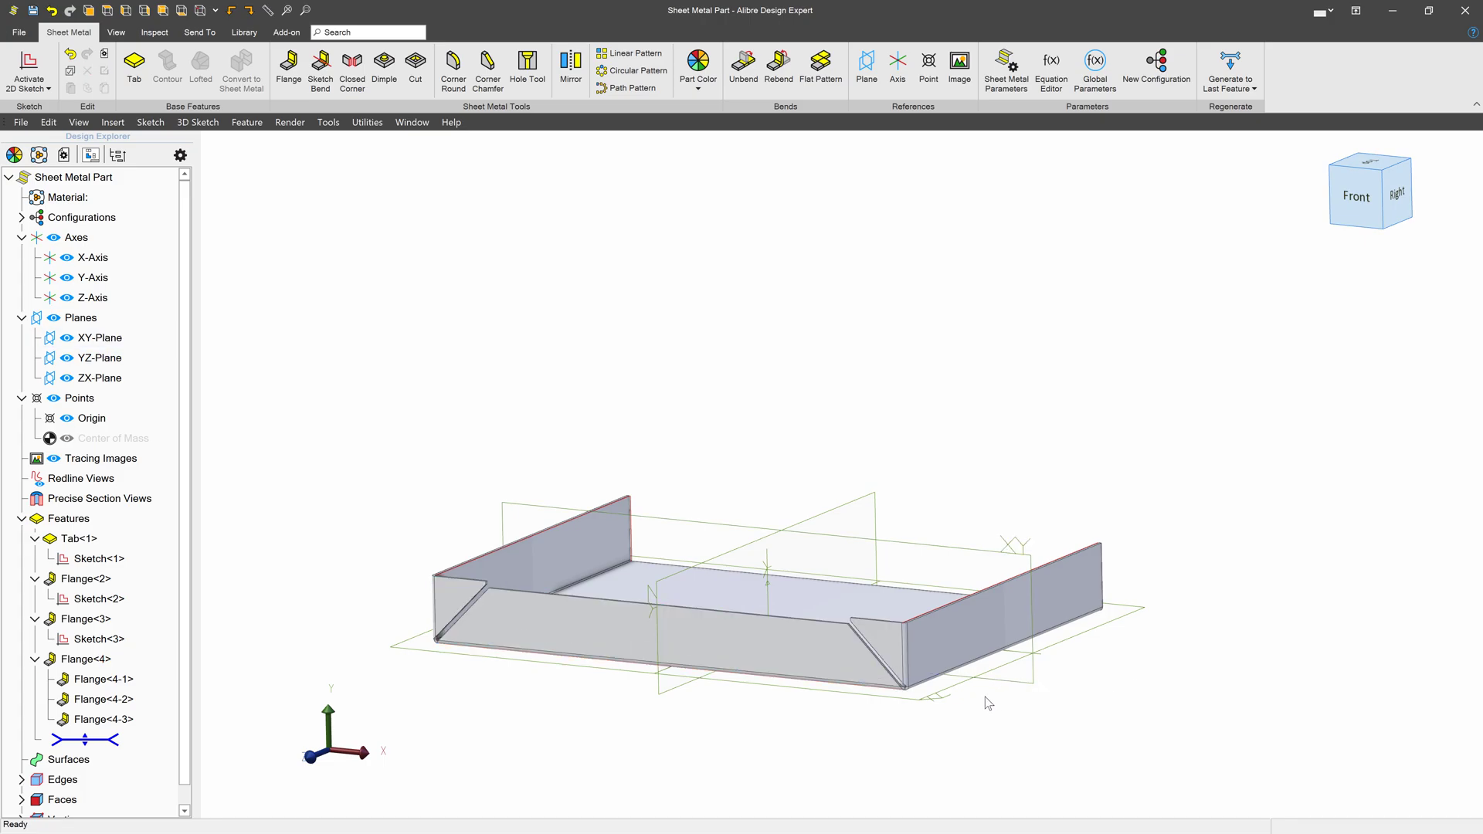
Start a new flange on the open back edge of the tray's base
middle_drag(984, 697, 1025, 627)
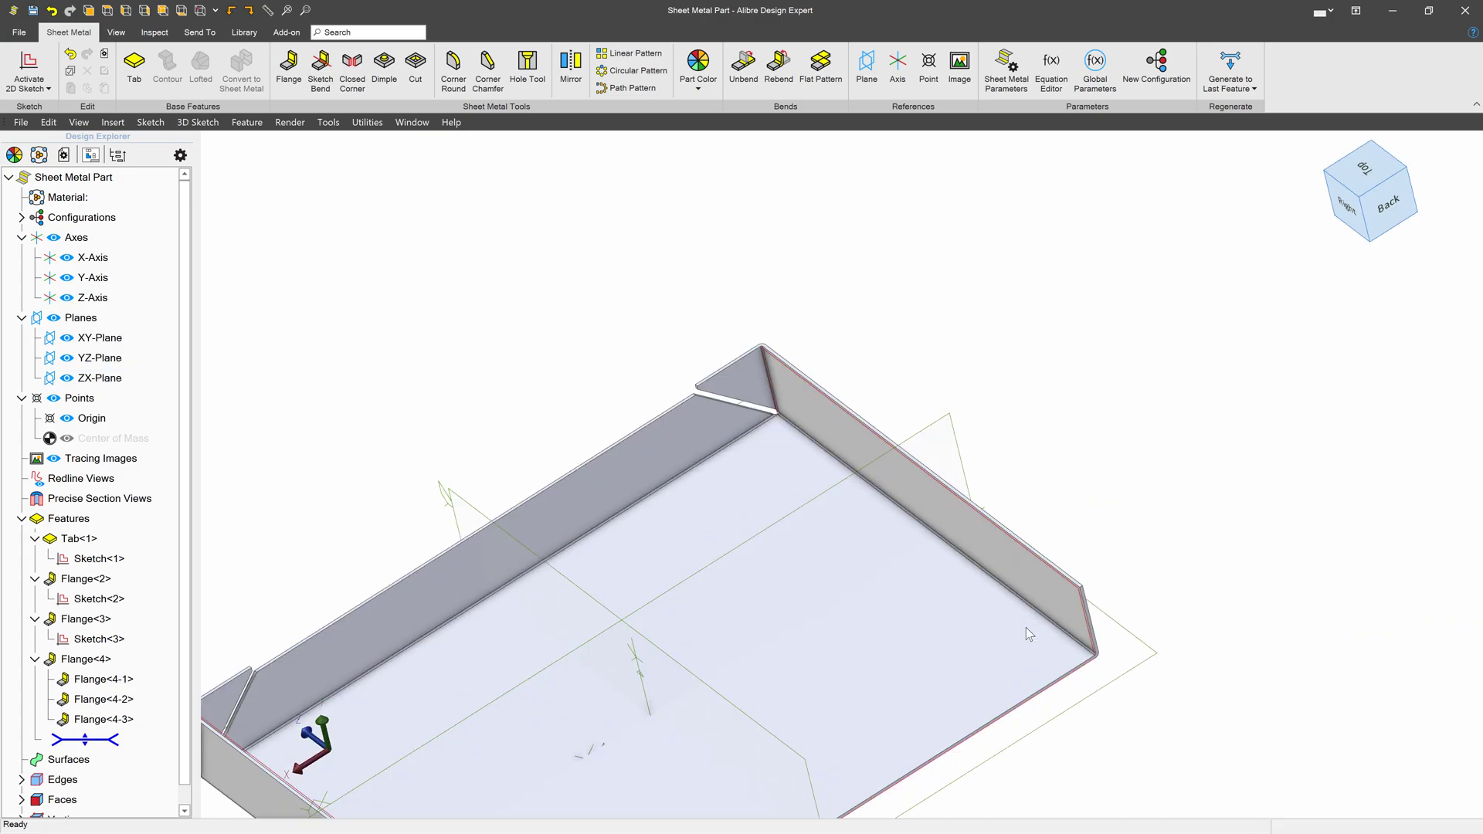
scroll(1039, 656, up, 5)
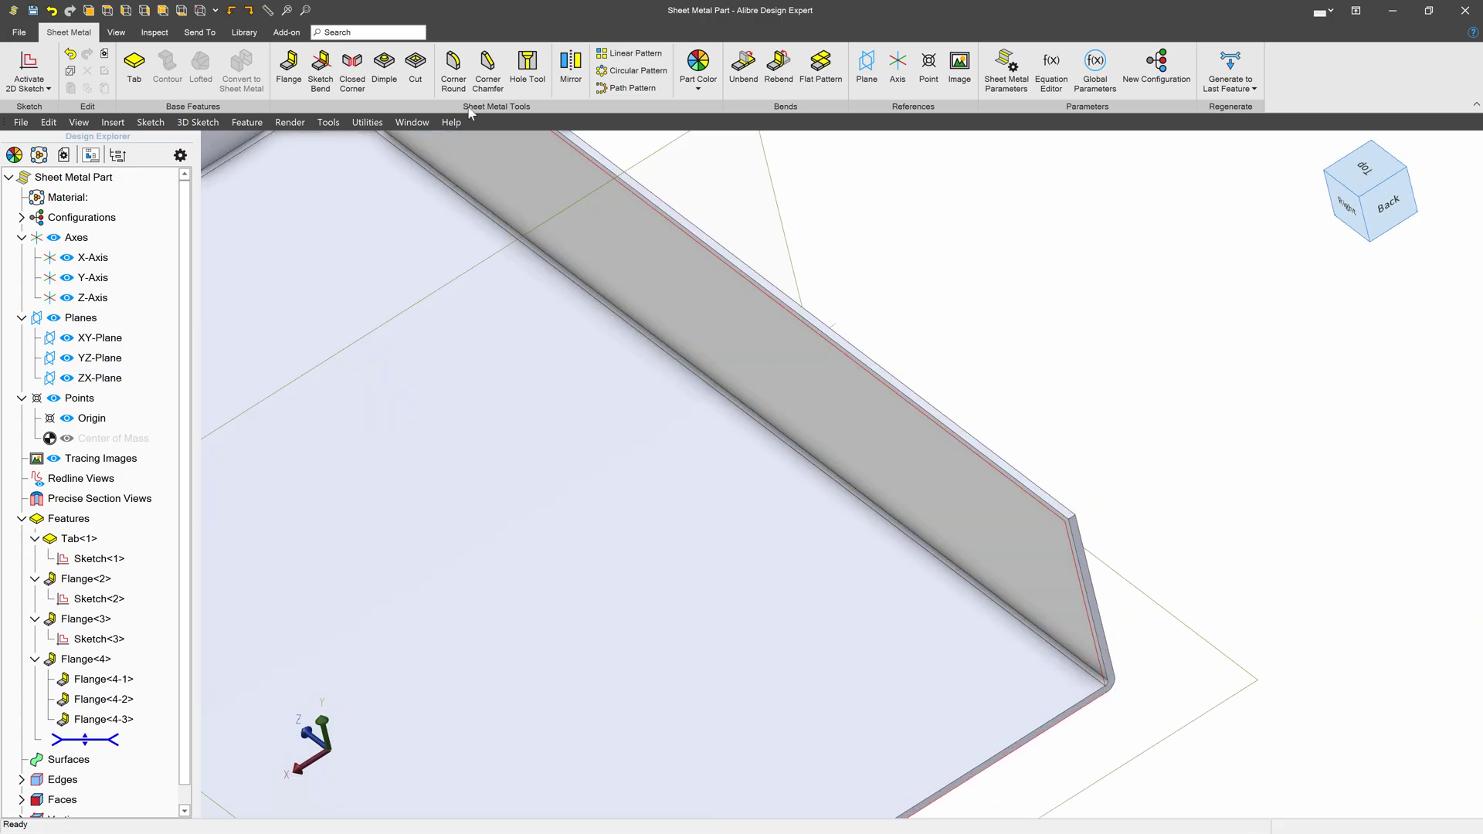
click(288, 68)
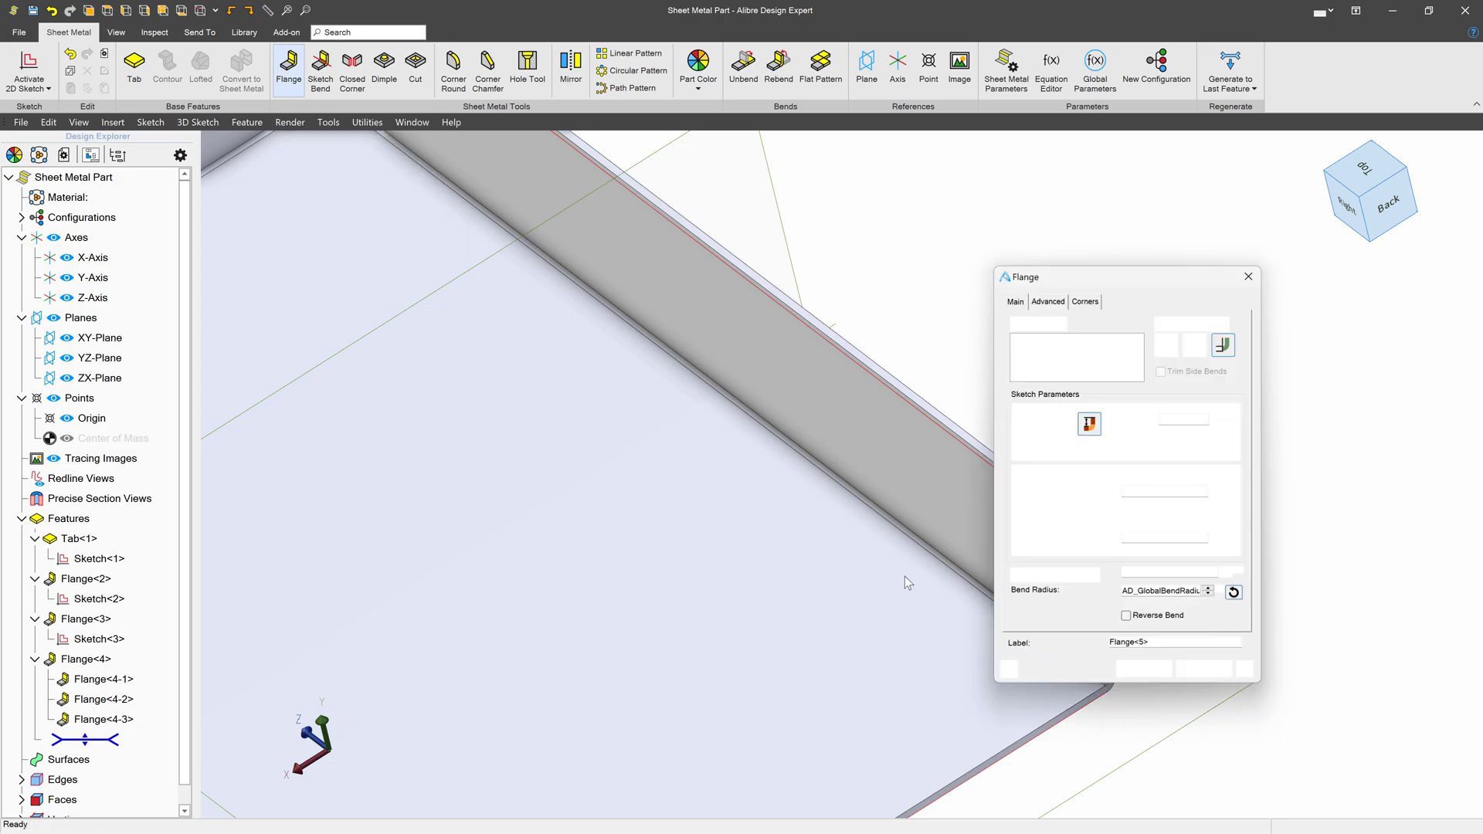
scroll(675, 530, down, 3)
scroll(831, 599, up, 3)
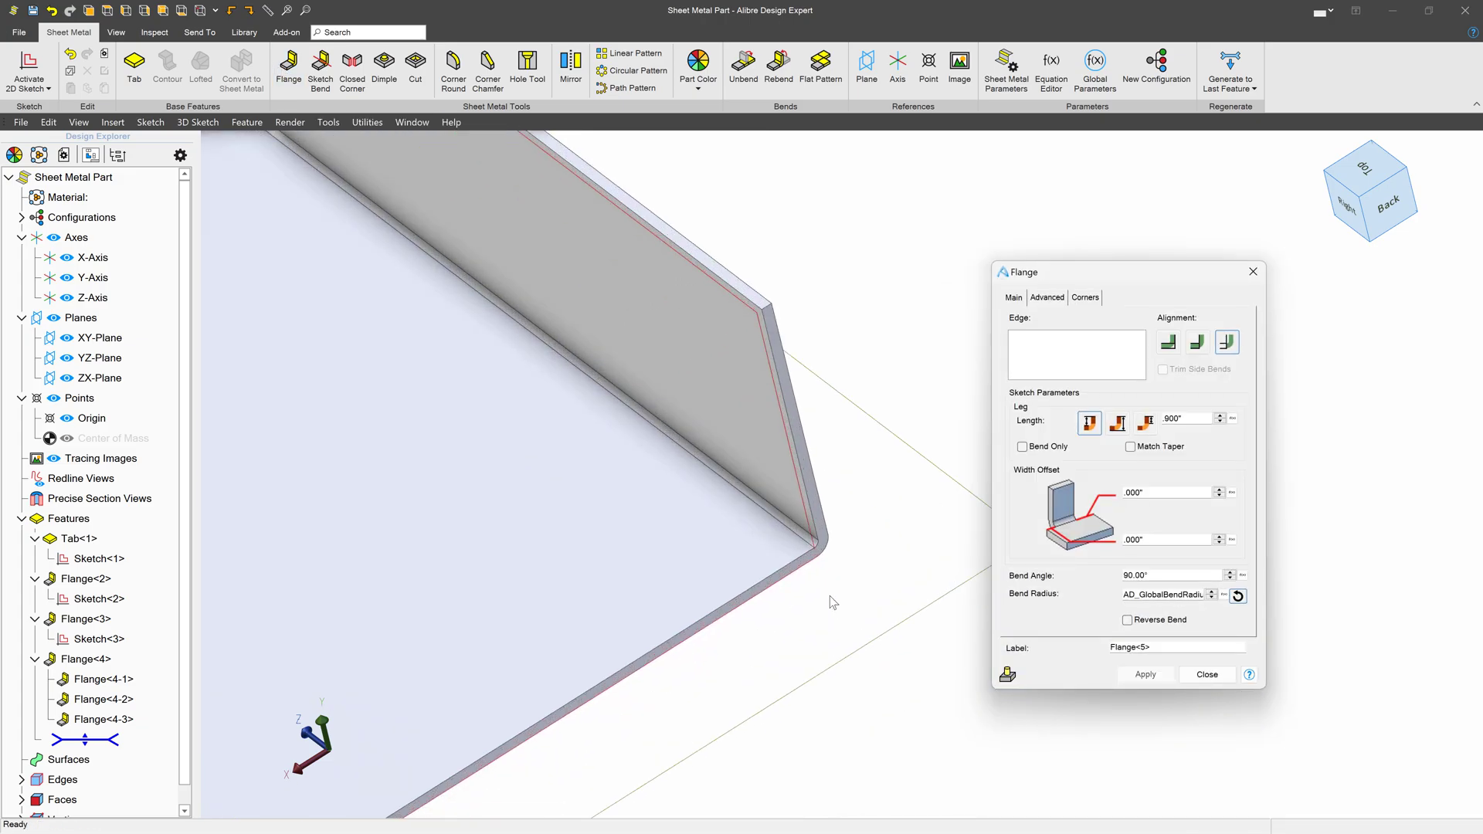
click(784, 572)
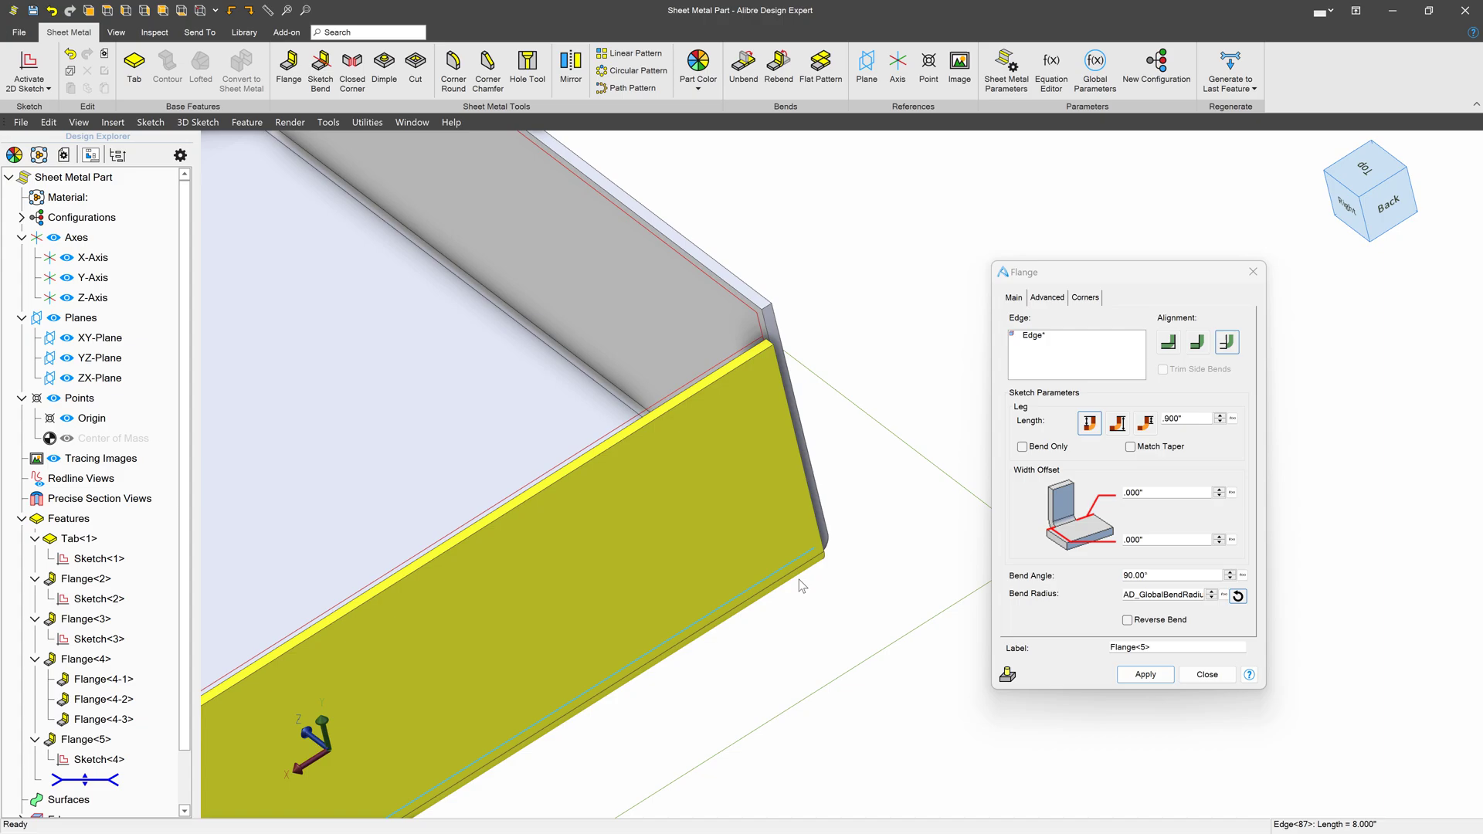
Set the back flange's leg length to 1.000 inch, check its corner against the side flange and apply it
click(1187, 420)
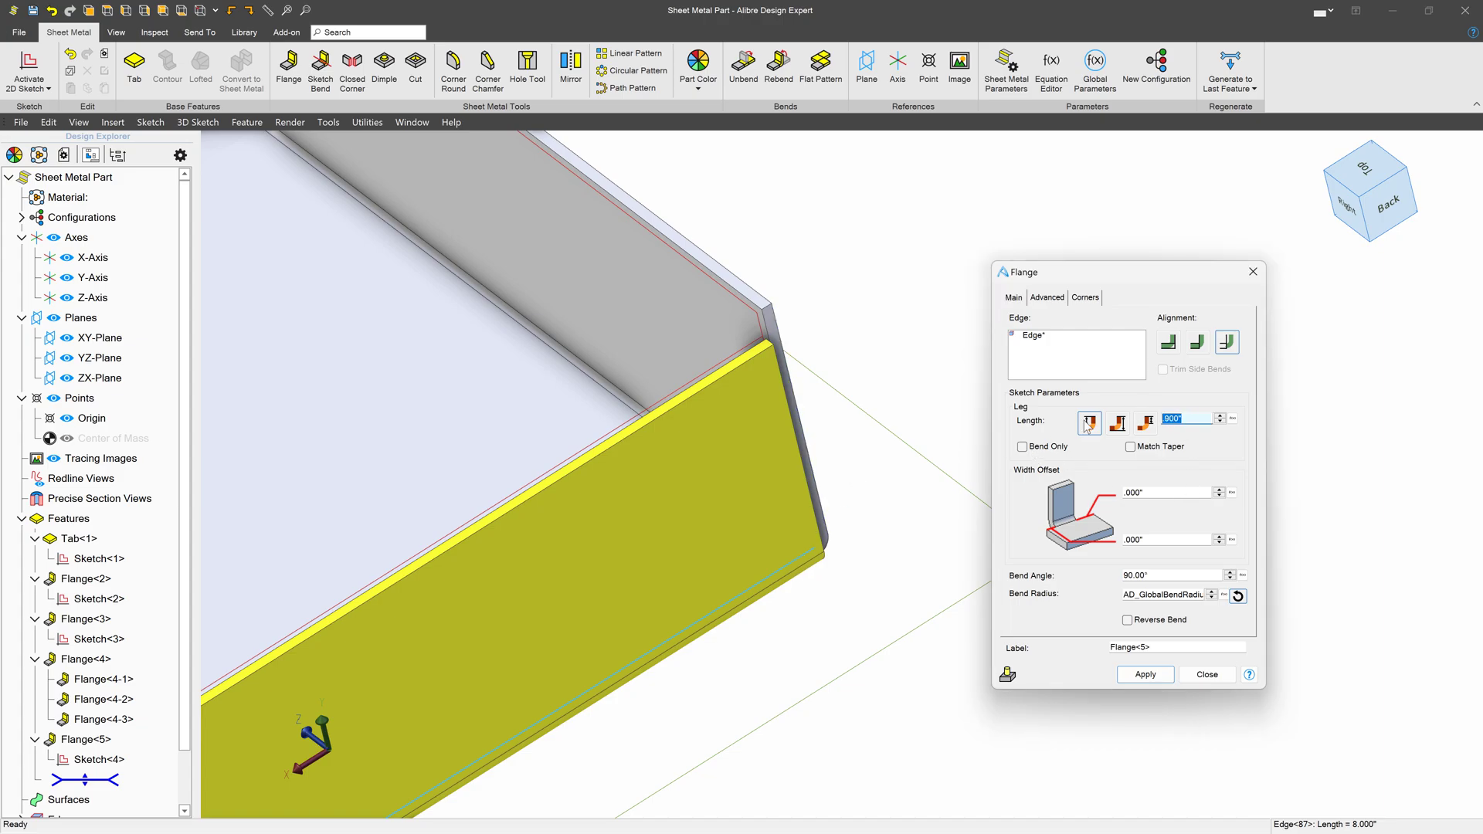
click(1114, 333)
middle_drag(953, 473, 882, 618)
scroll(768, 564, down, 3)
scroll(498, 405, up, 4)
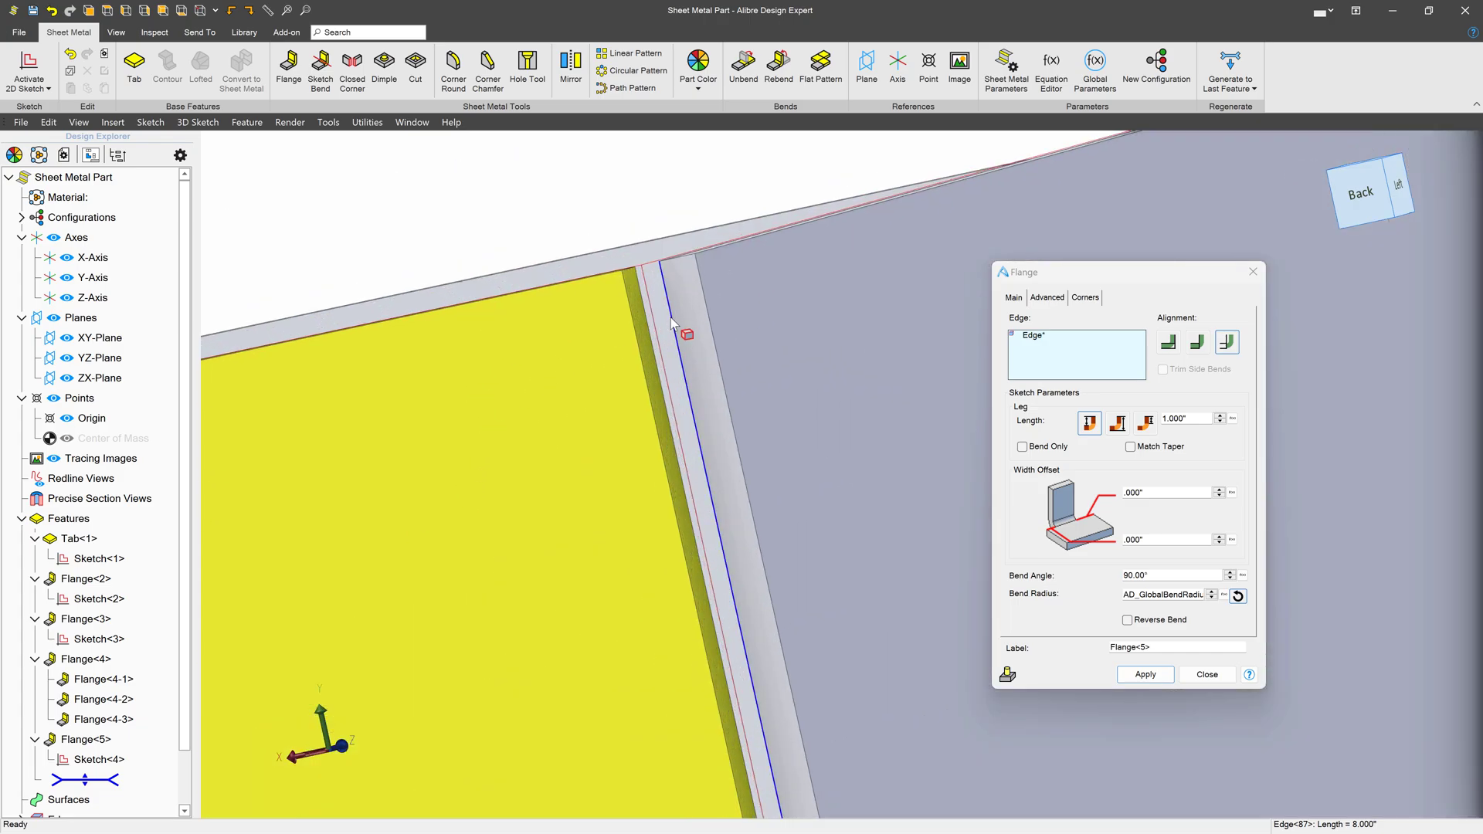
scroll(666, 332, up, 2)
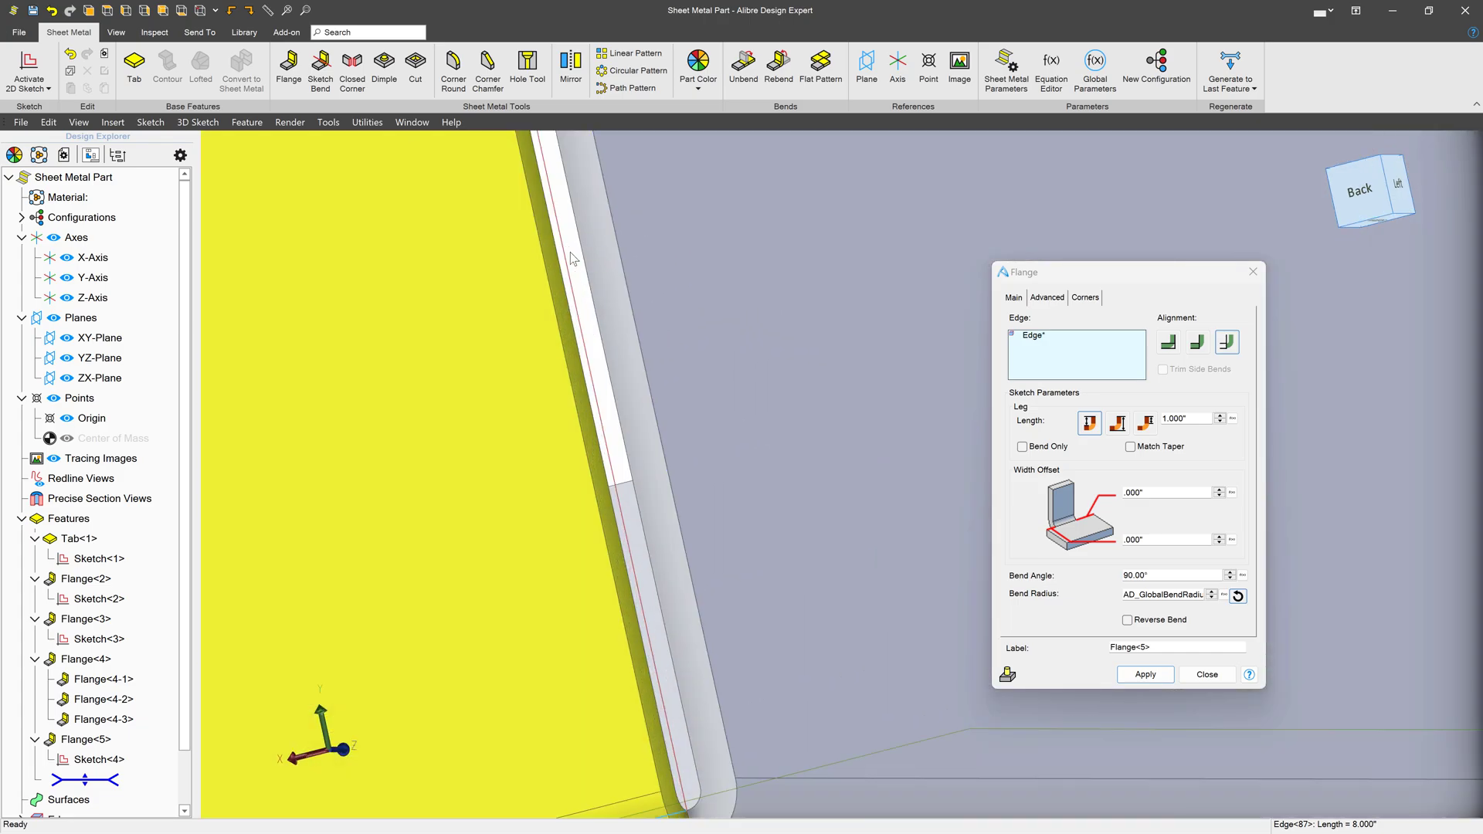
click(1145, 674)
click(1207, 674)
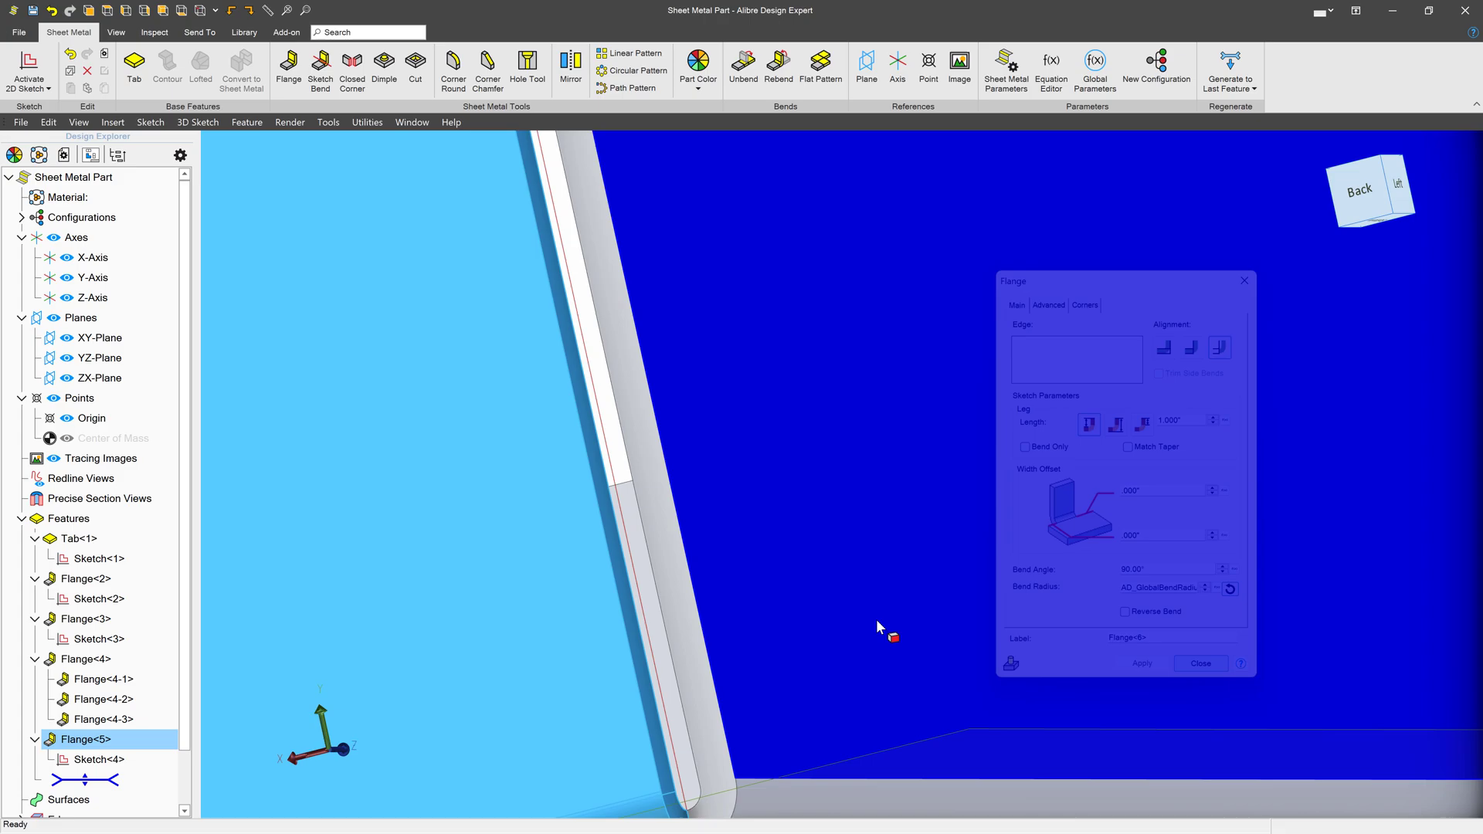
Start a Closed Corner on the vertical edge at the gap between the back and left side flanges
scroll(603, 379, down, 5)
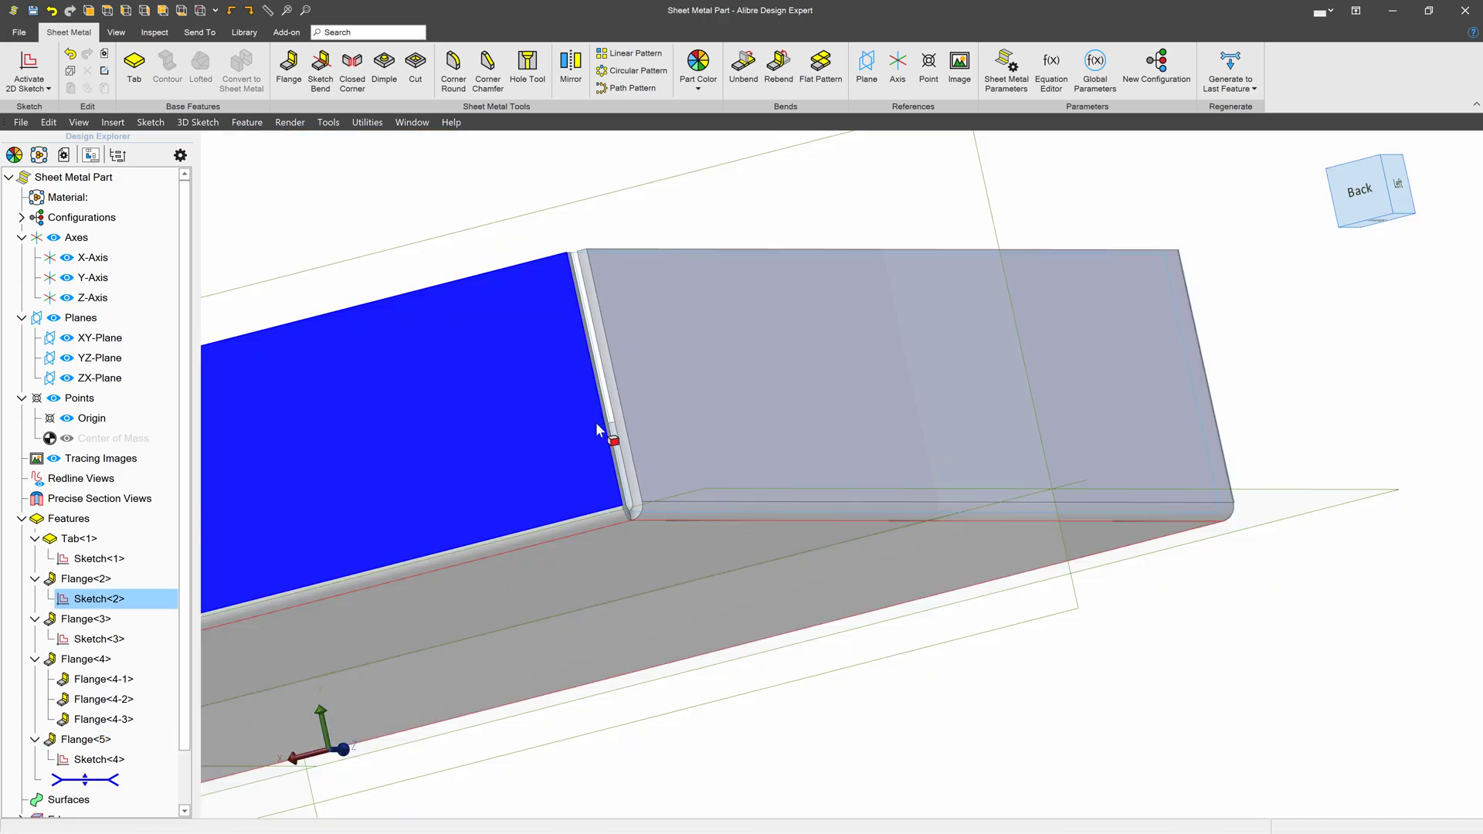
scroll(587, 424, up, 5)
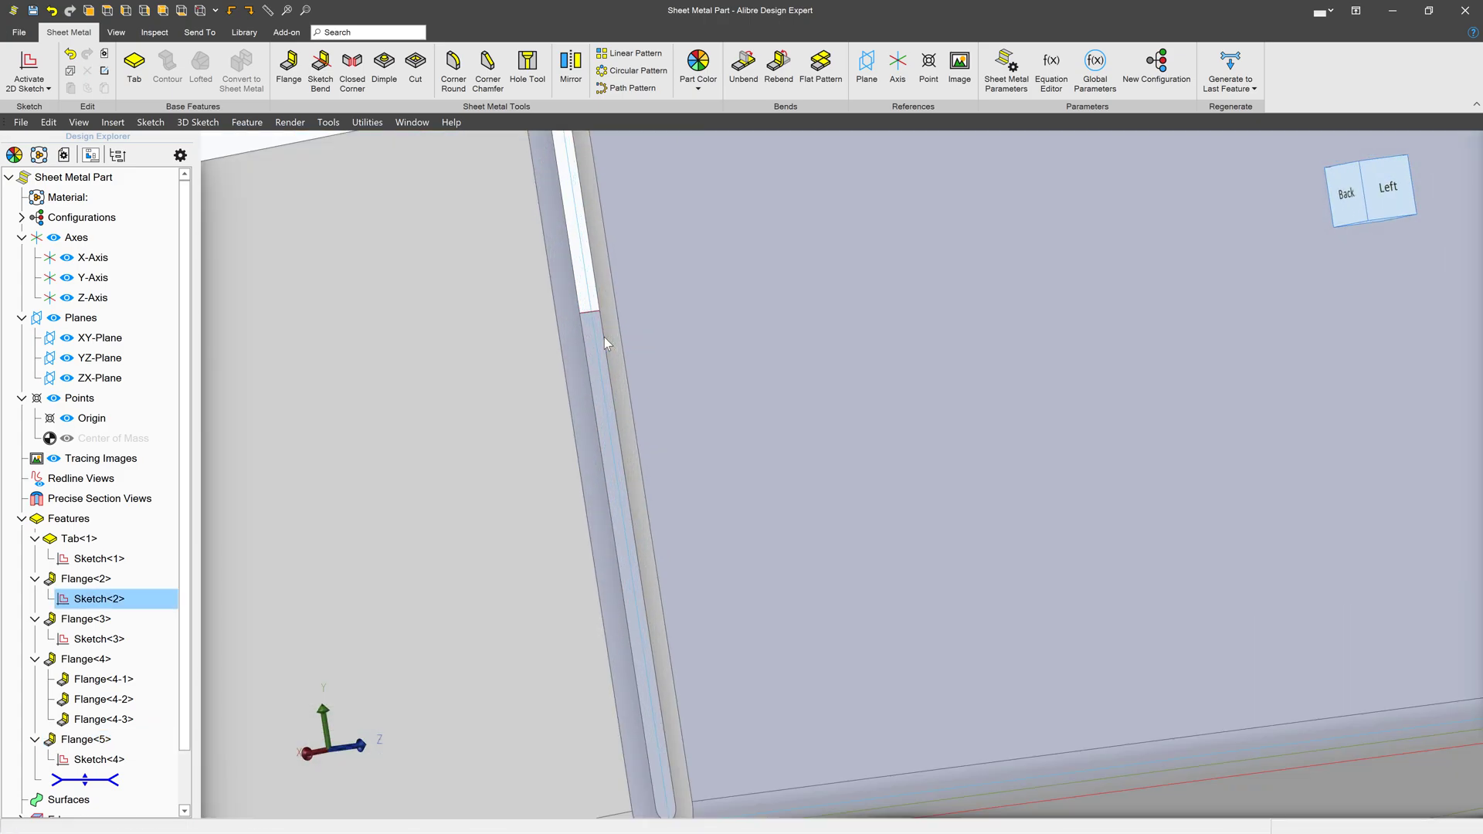
scroll(596, 386, down, 3)
scroll(525, 199, up, 2)
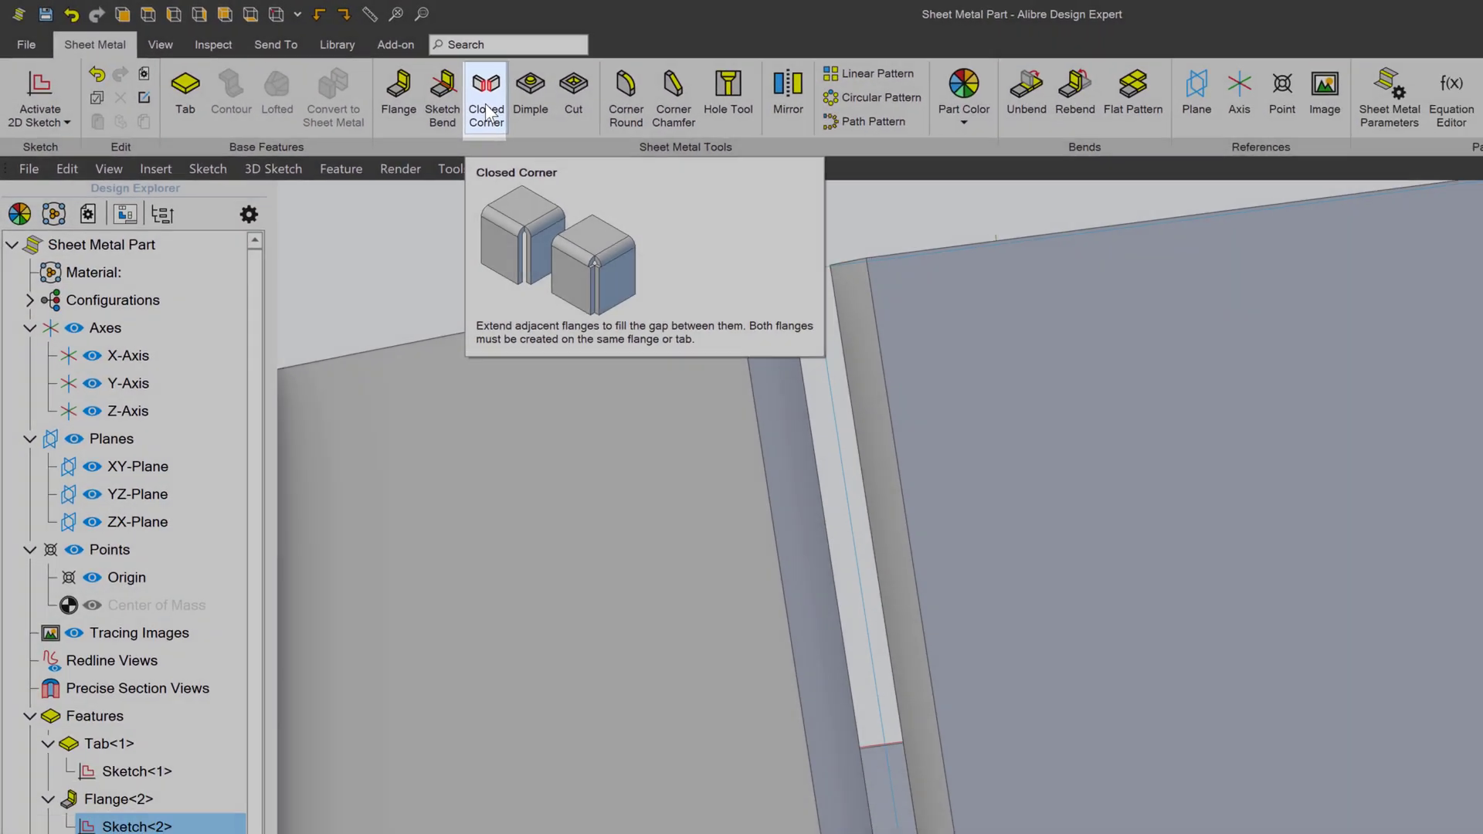
click(709, 159)
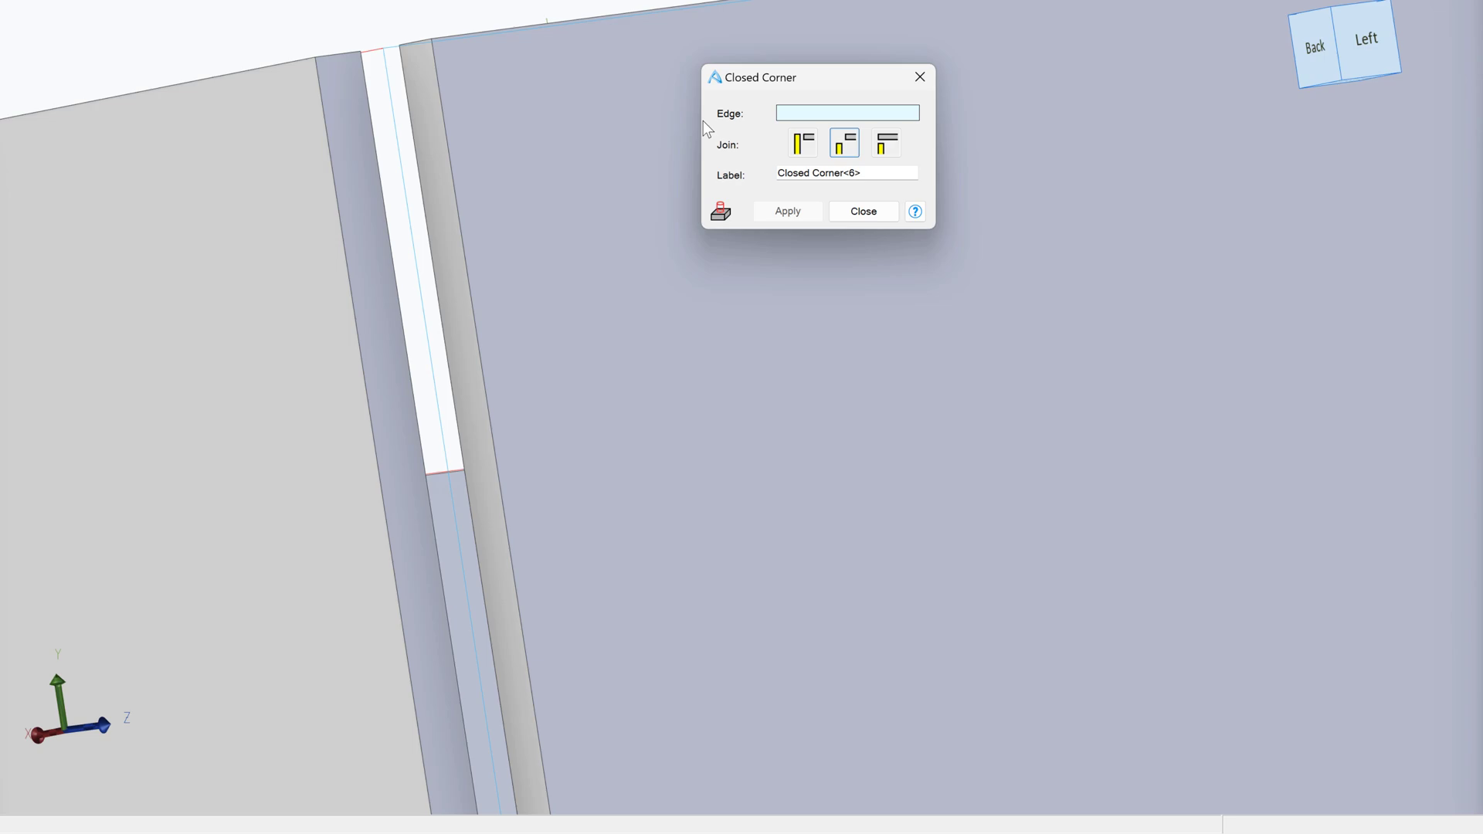
click(383, 213)
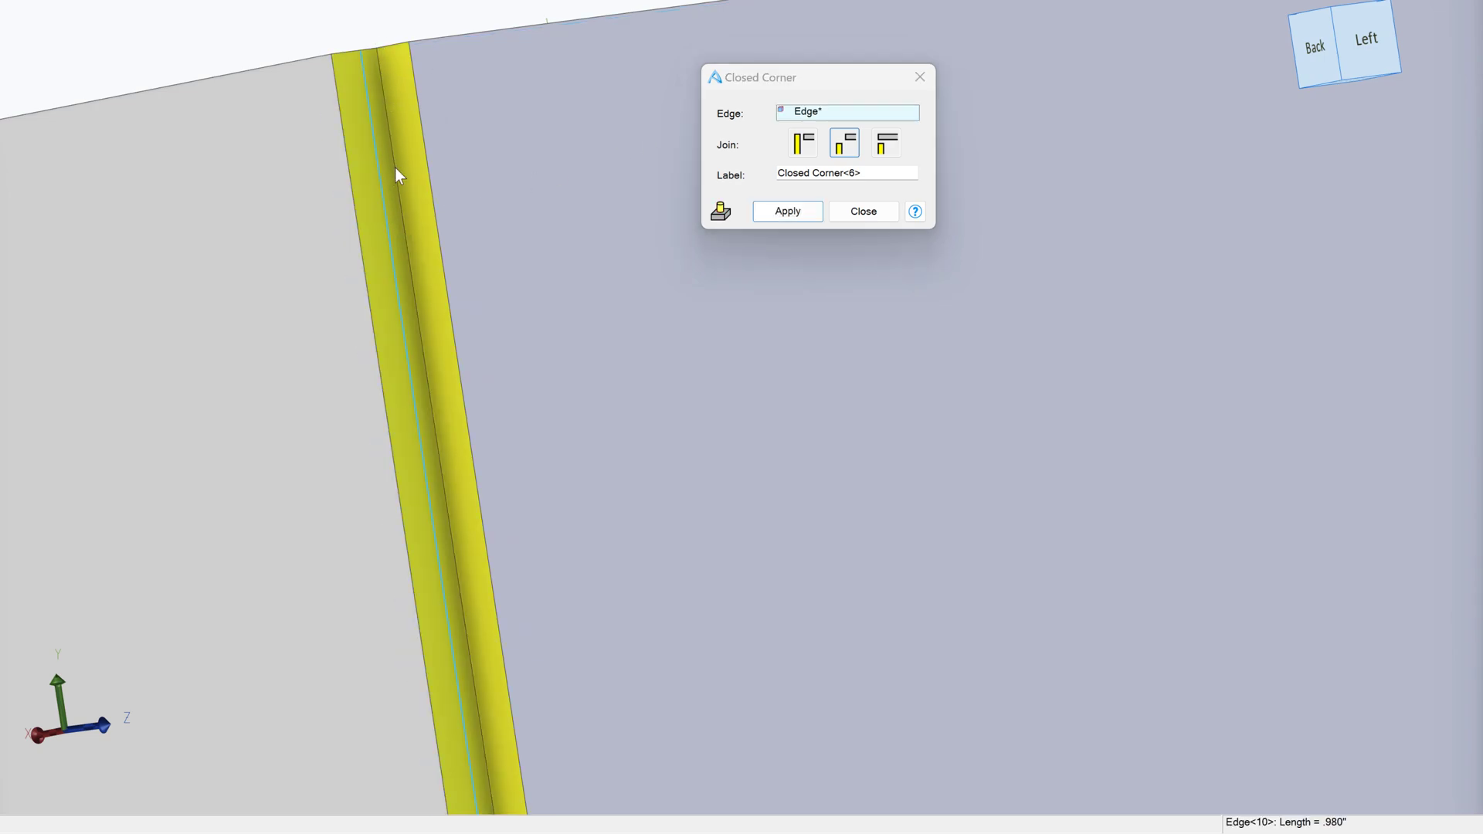
Compare the three Closed Corner join options at the back-left corner and return to the join where both flanges meet evenly
middle_drag(395, 232, 393, 272)
scroll(298, 262, down, 5)
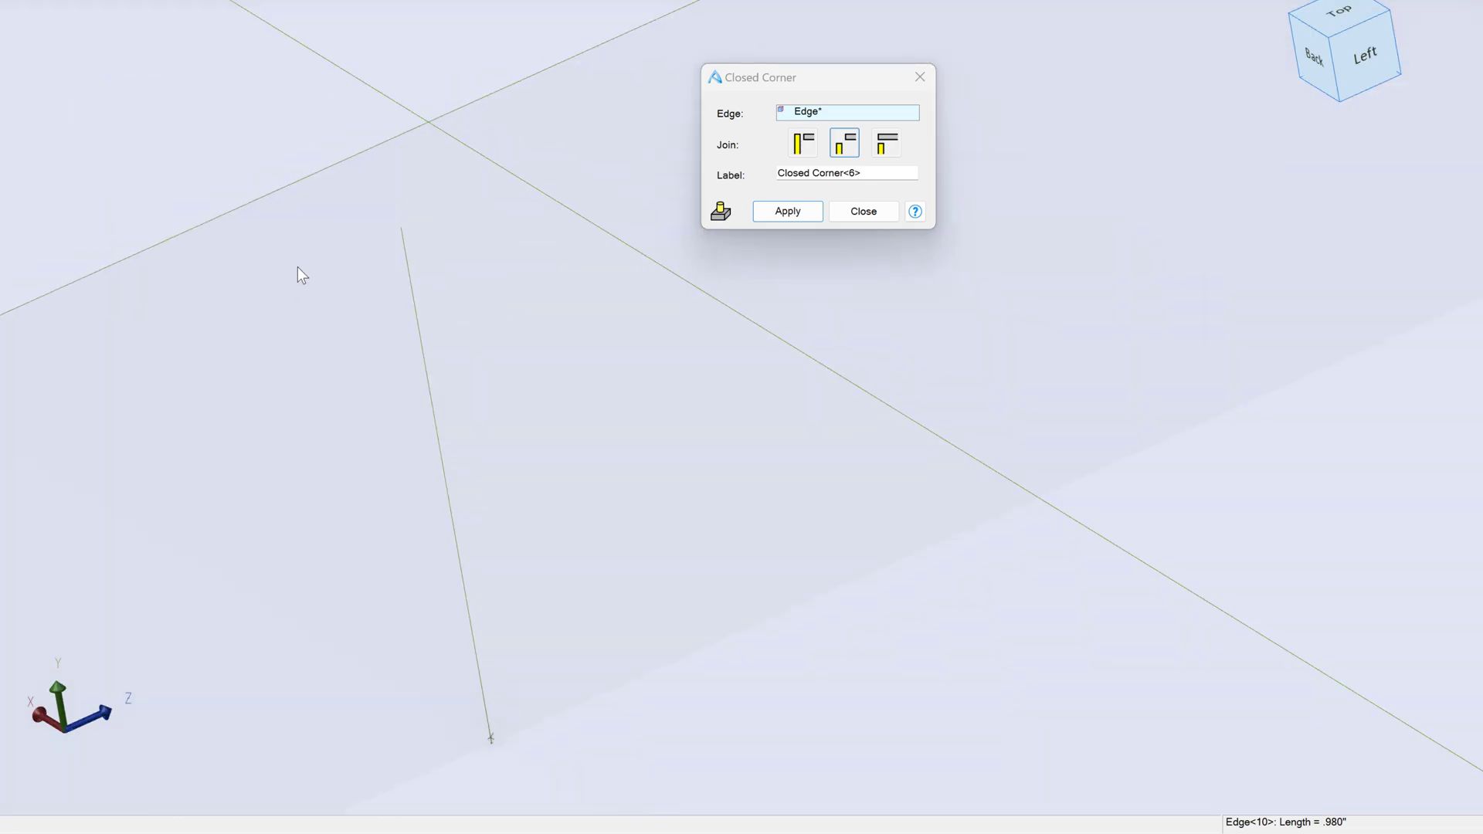
scroll(299, 556, up, 8)
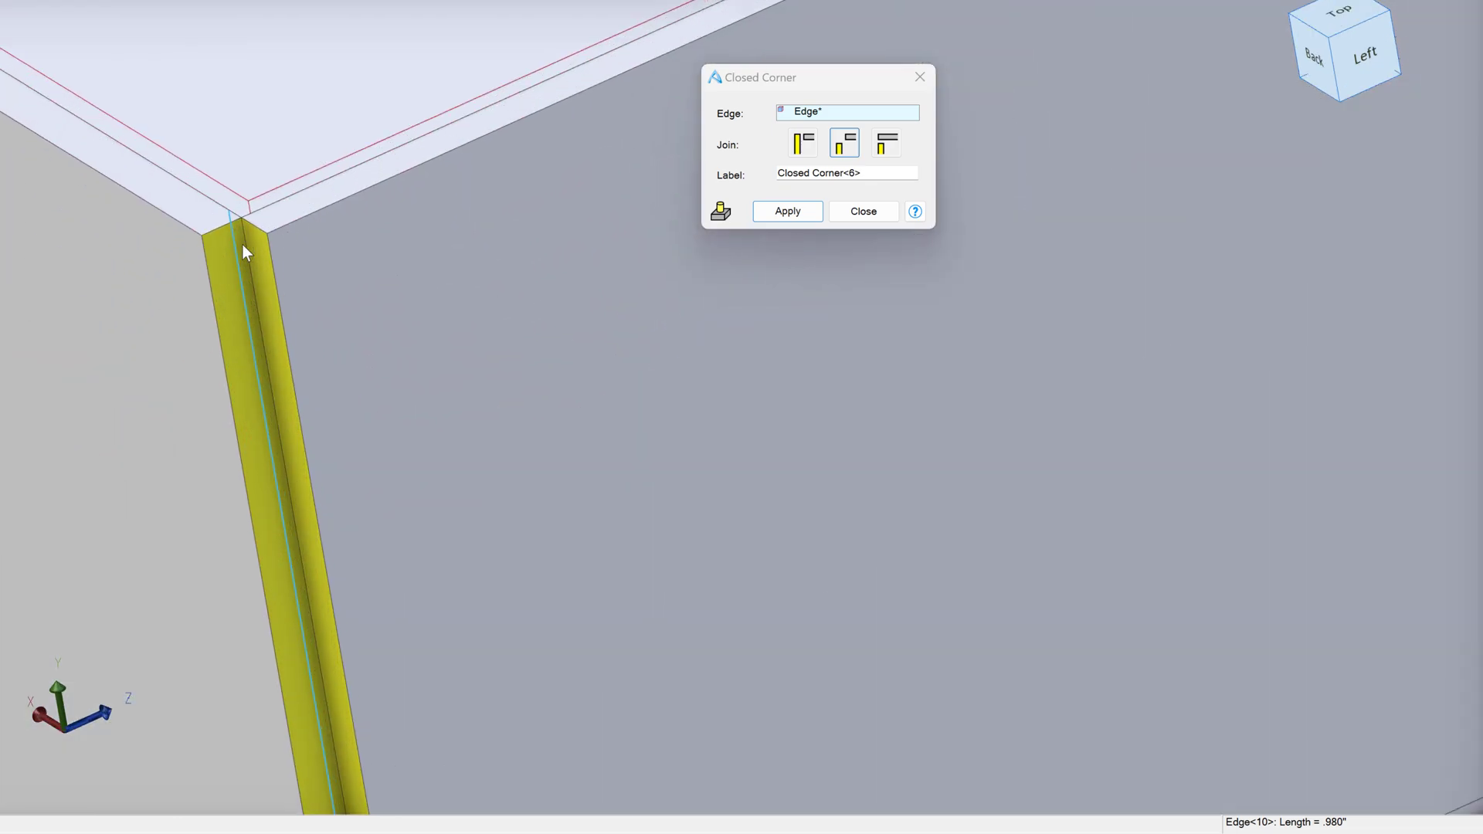
middle_drag(333, 231, 572, 221)
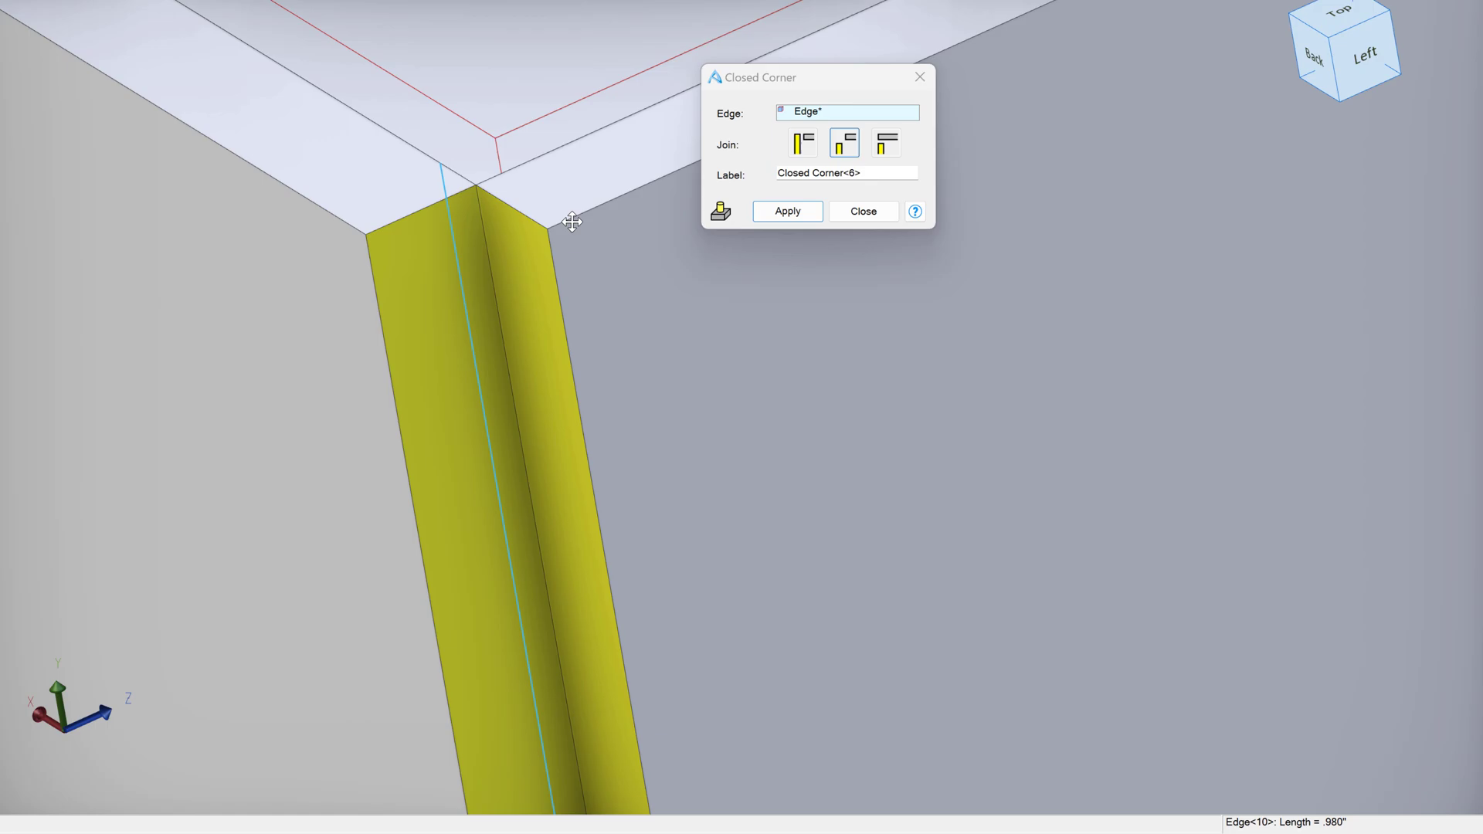
drag(770, 80, 960, 109)
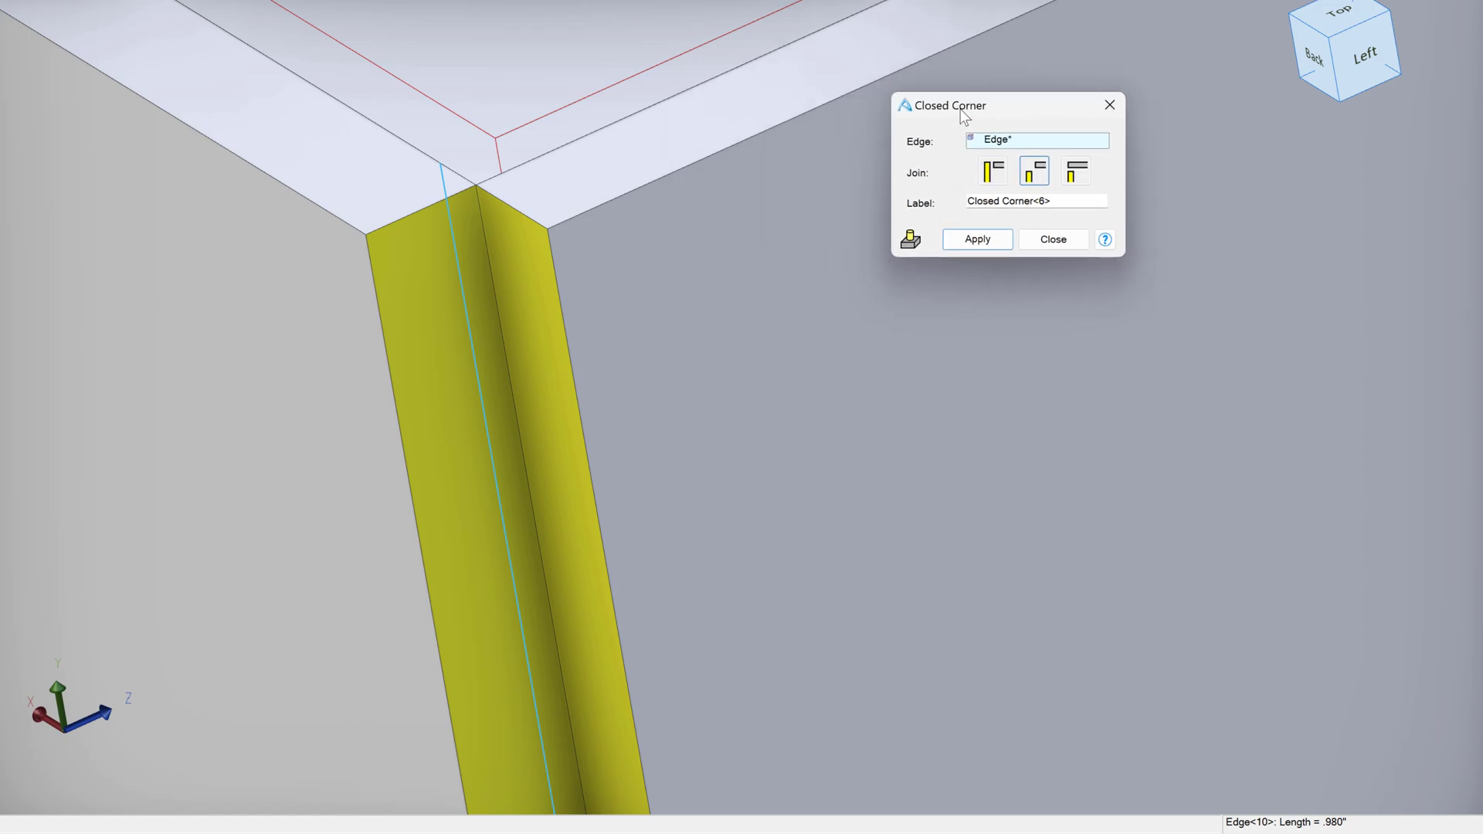
click(991, 183)
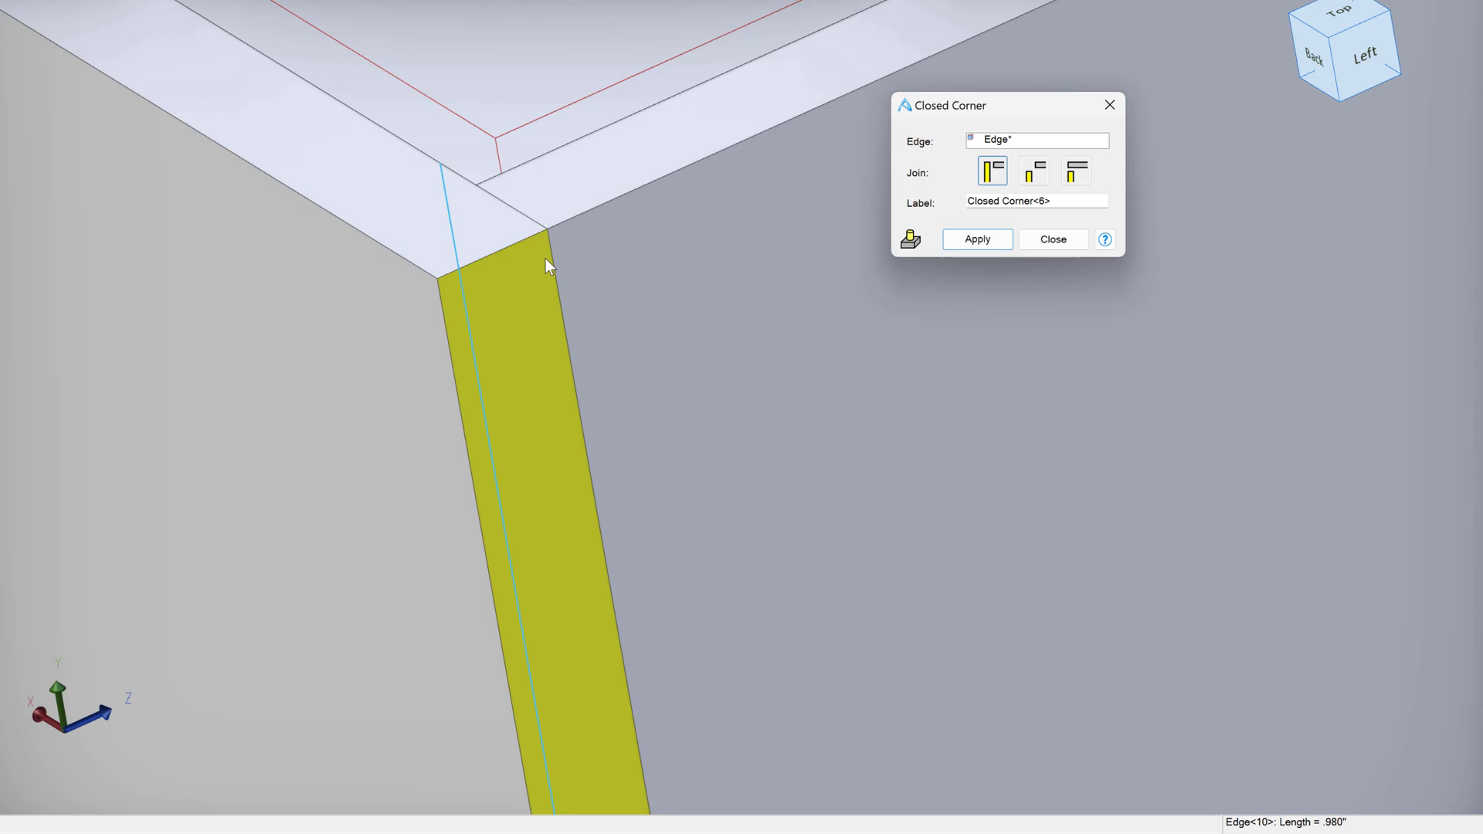
click(1033, 175)
click(1084, 177)
click(1035, 176)
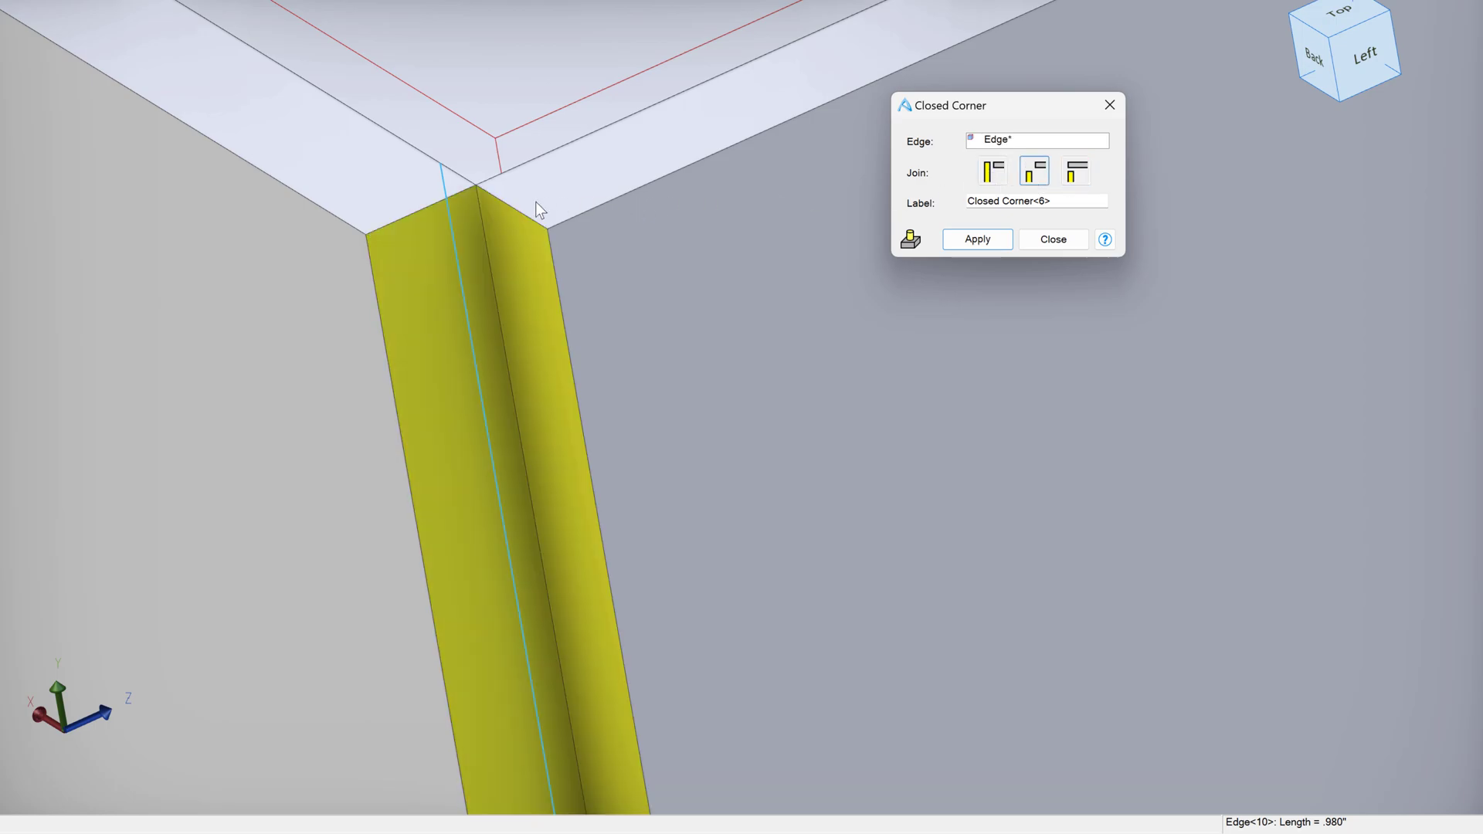